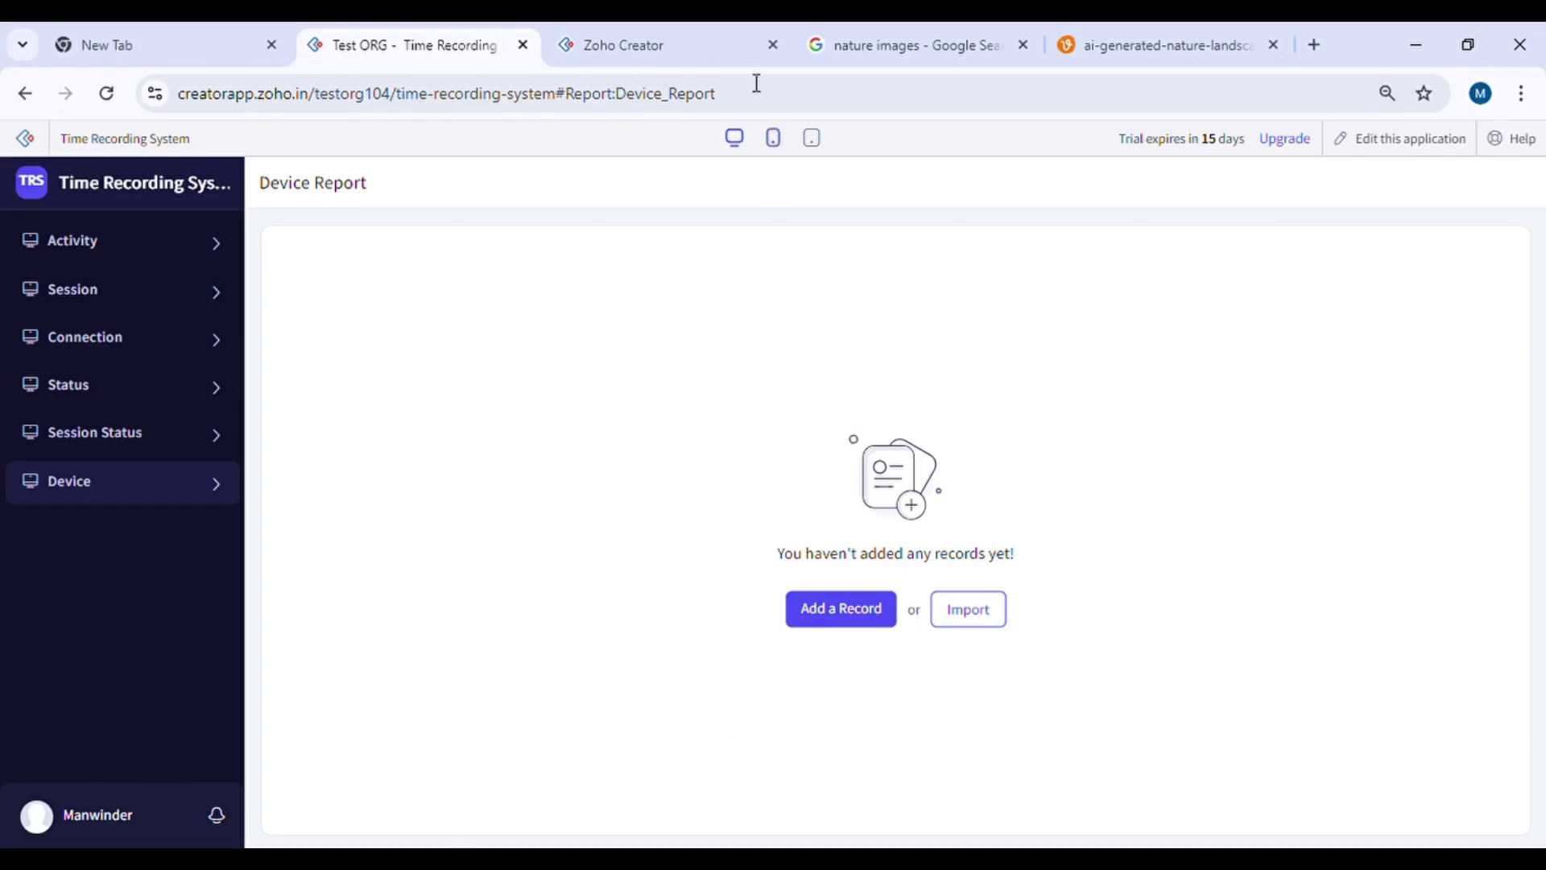
Create a new form from scratch named User.
{"action": "left_click", "coordinate": [616, 44]}
{"action": "left_click", "coordinate": [333, 145]}
{"action": "left_click", "coordinate": [386, 531]}
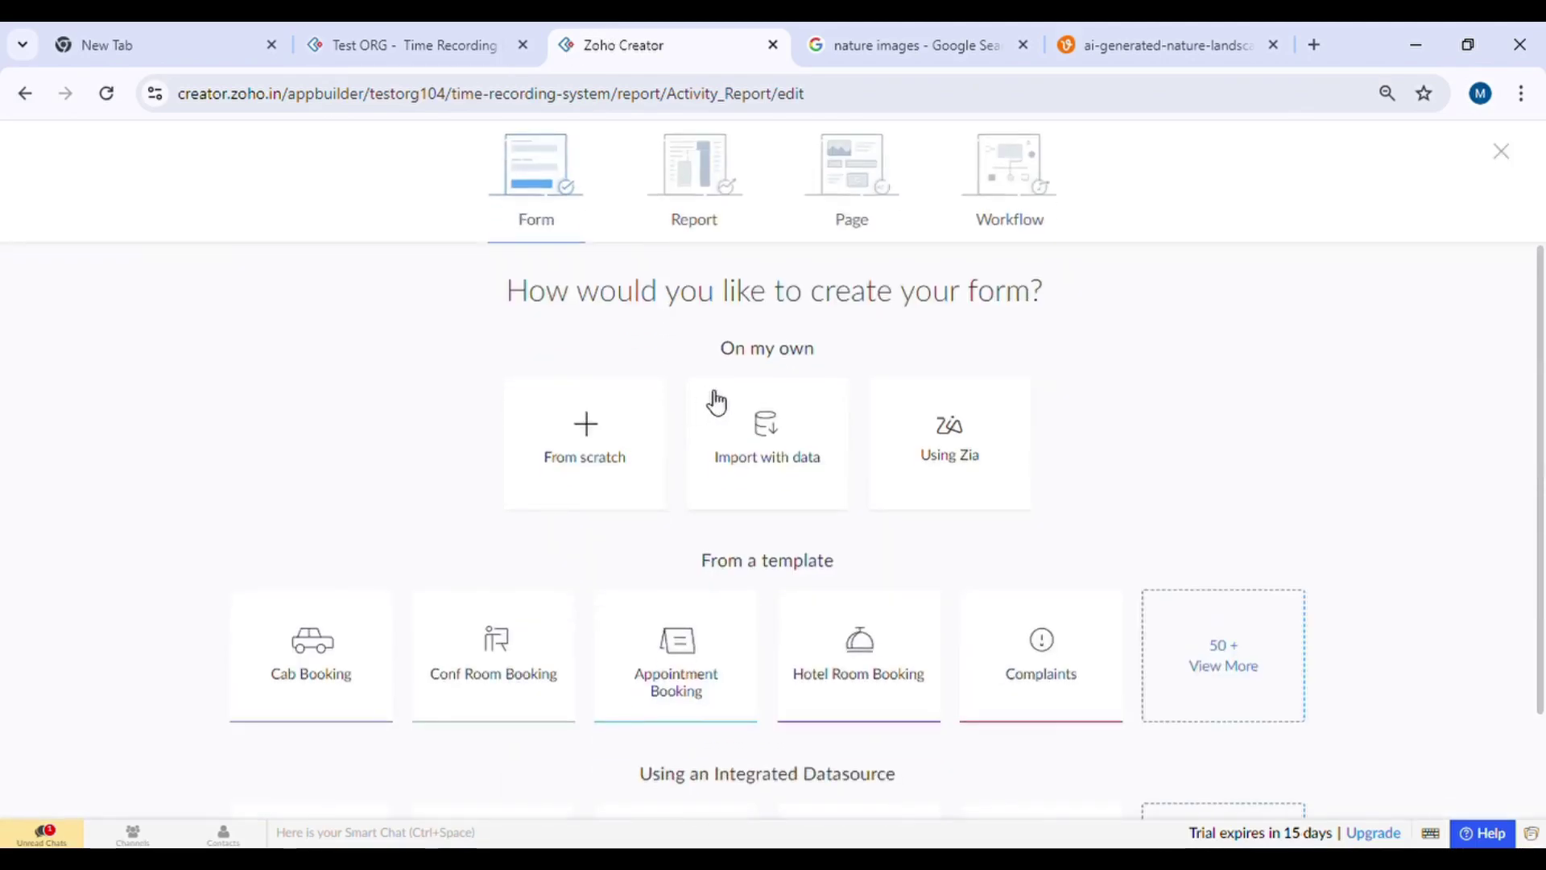
{"action": "left_click", "coordinate": [584, 443]}
{"action": "type", "text": "User"}
{"action": "left_click", "coordinate": [748, 541]}
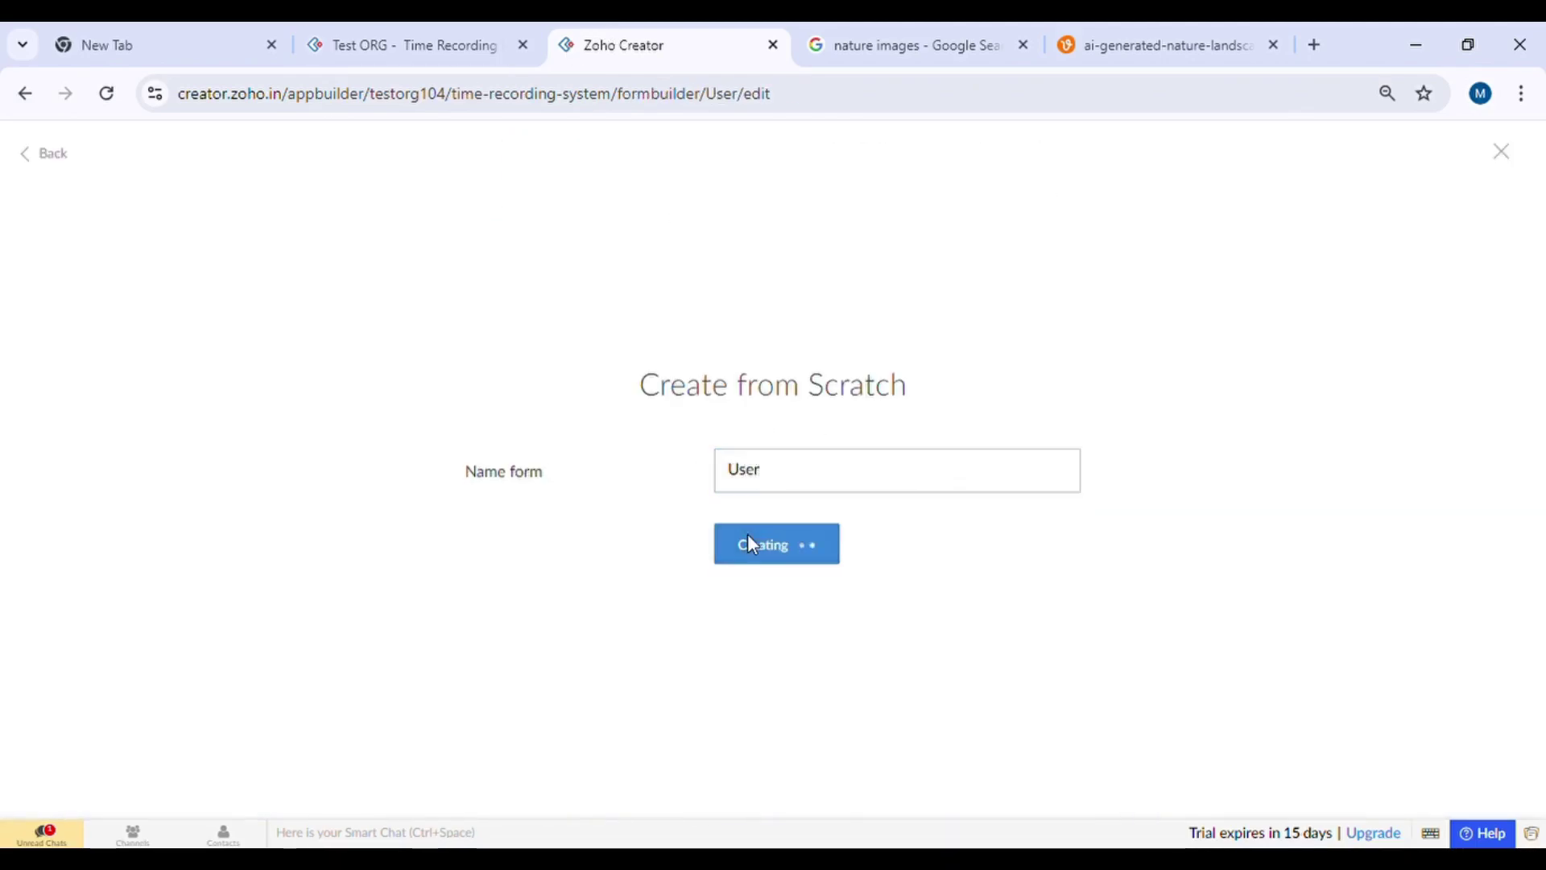
Add Name, Email, Phone, DOB date and Address fields to the User form.
{"action": "left_click_drag", "start_coordinate": [79, 278], "coordinate": [493, 246]}
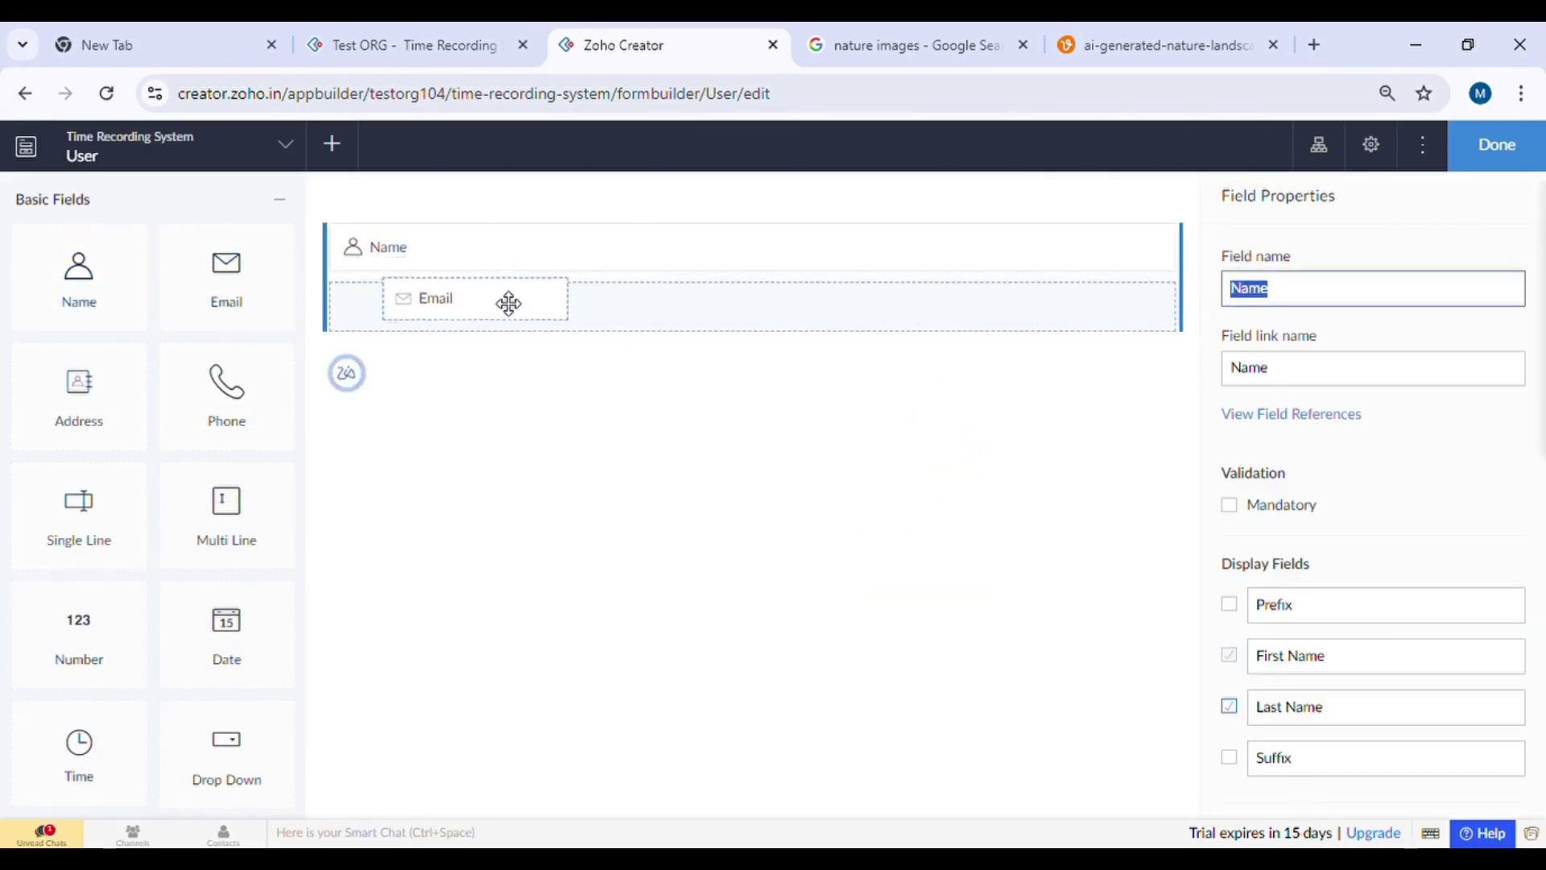
{"action": "left_click_drag", "start_coordinate": [227, 278], "coordinate": [507, 305]}
{"action": "mouse_move", "coordinate": [190, 411]}
{"action": "left_mouse_down"}
{"action": "mouse_move", "coordinate": [521, 344]}
{"action": "mouse_move", "coordinate": [480, 366]}
{"action": "left_mouse_up"}
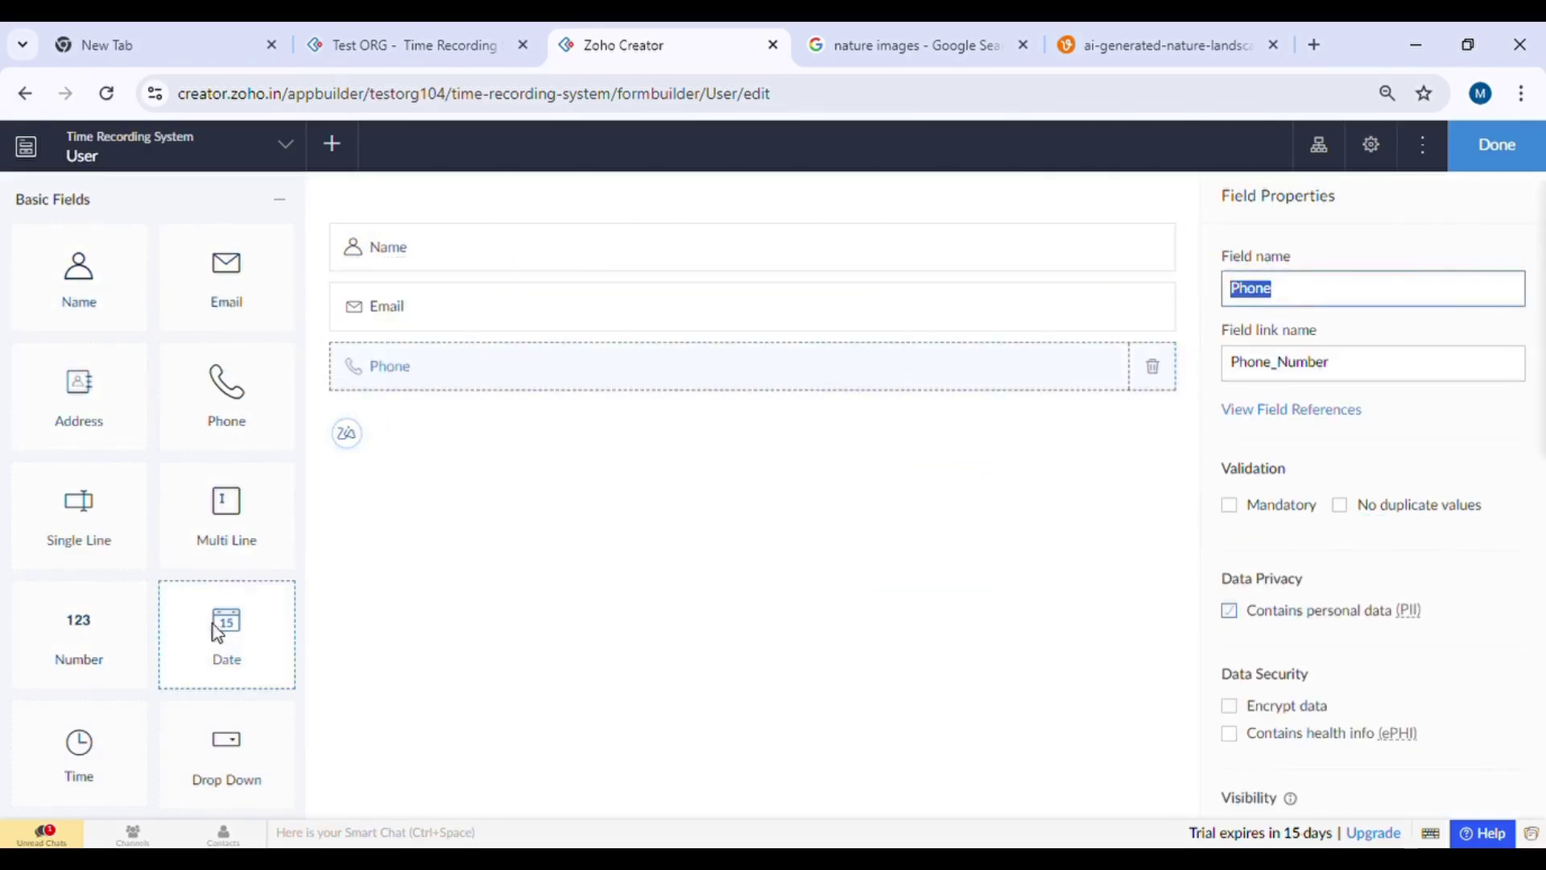
{"action": "left_click_drag", "start_coordinate": [226, 628], "coordinate": [460, 431]}
{"action": "type", "text": "OB"}
{"action": "mouse_move", "coordinate": [79, 393]}
{"action": "left_mouse_down"}
{"action": "mouse_move", "coordinate": [483, 461]}
{"action": "mouse_move", "coordinate": [483, 483]}
{"action": "left_mouse_up"}
{"action": "left_click", "coordinate": [1498, 145]}
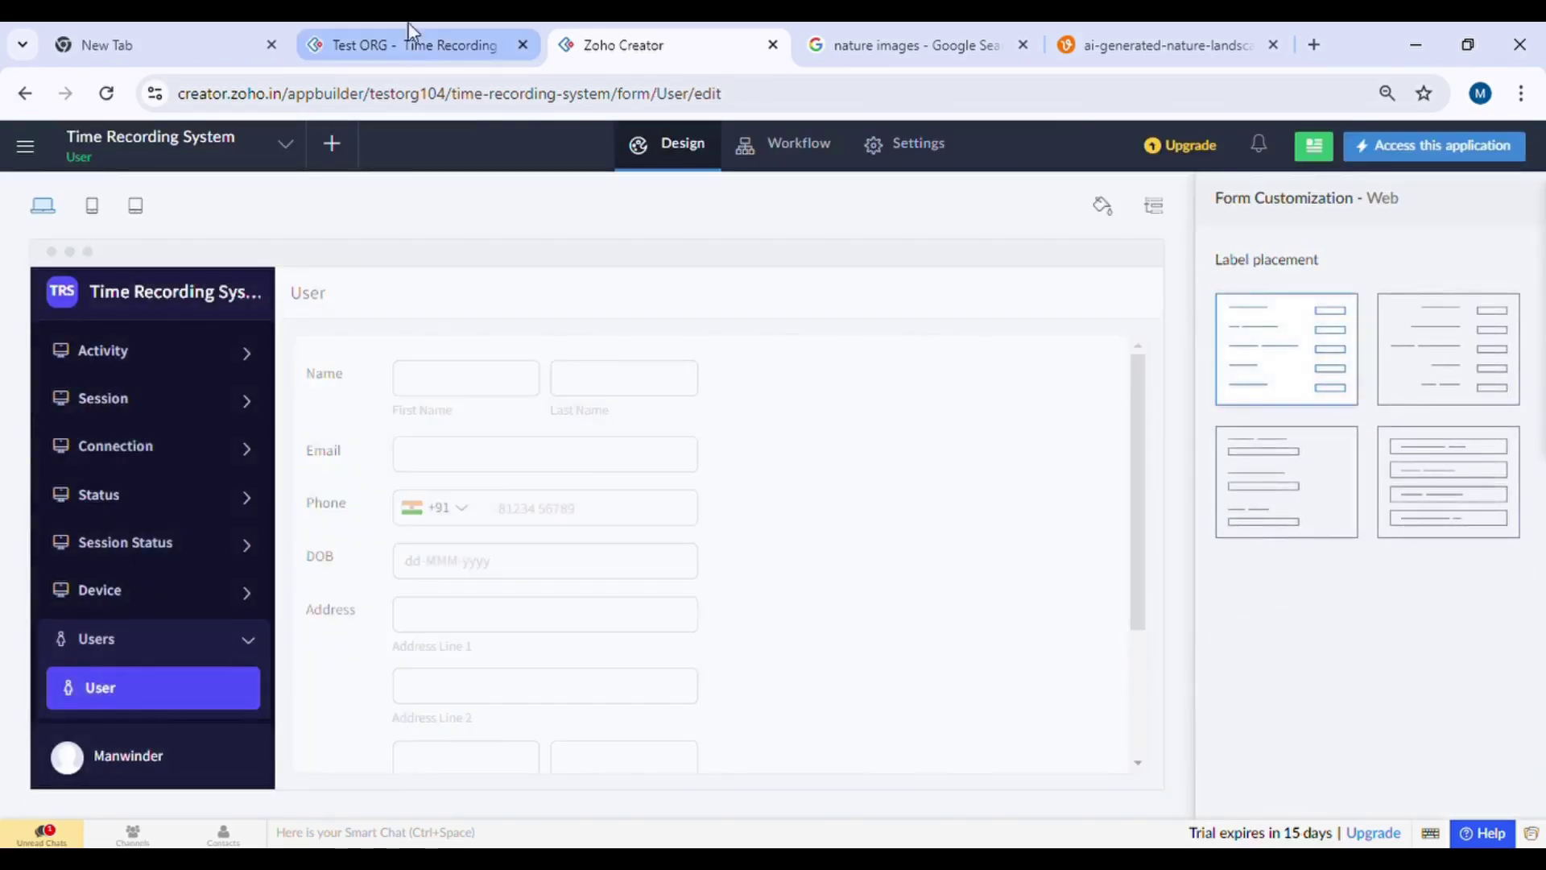
Preview the User form in the live app under the Users section.
{"action": "left_click", "coordinate": [407, 45]}
{"action": "left_click", "coordinate": [114, 630]}
{"action": "left_click", "coordinate": [112, 586]}
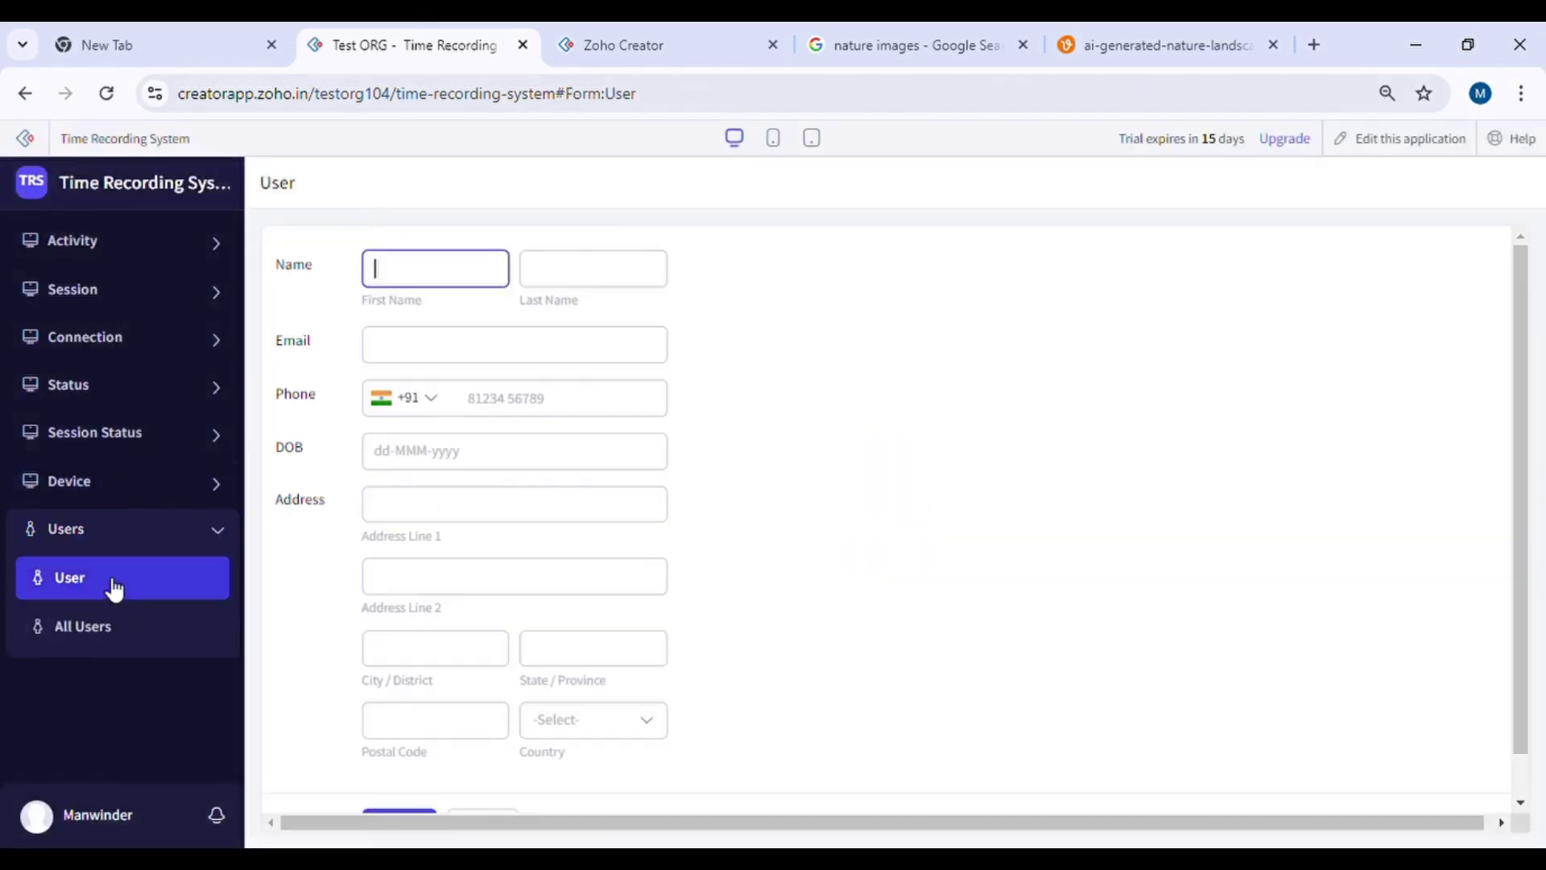
Create a blank page named User Login.
{"action": "left_click", "coordinate": [695, 43]}
{"action": "left_click", "coordinate": [317, 143]}
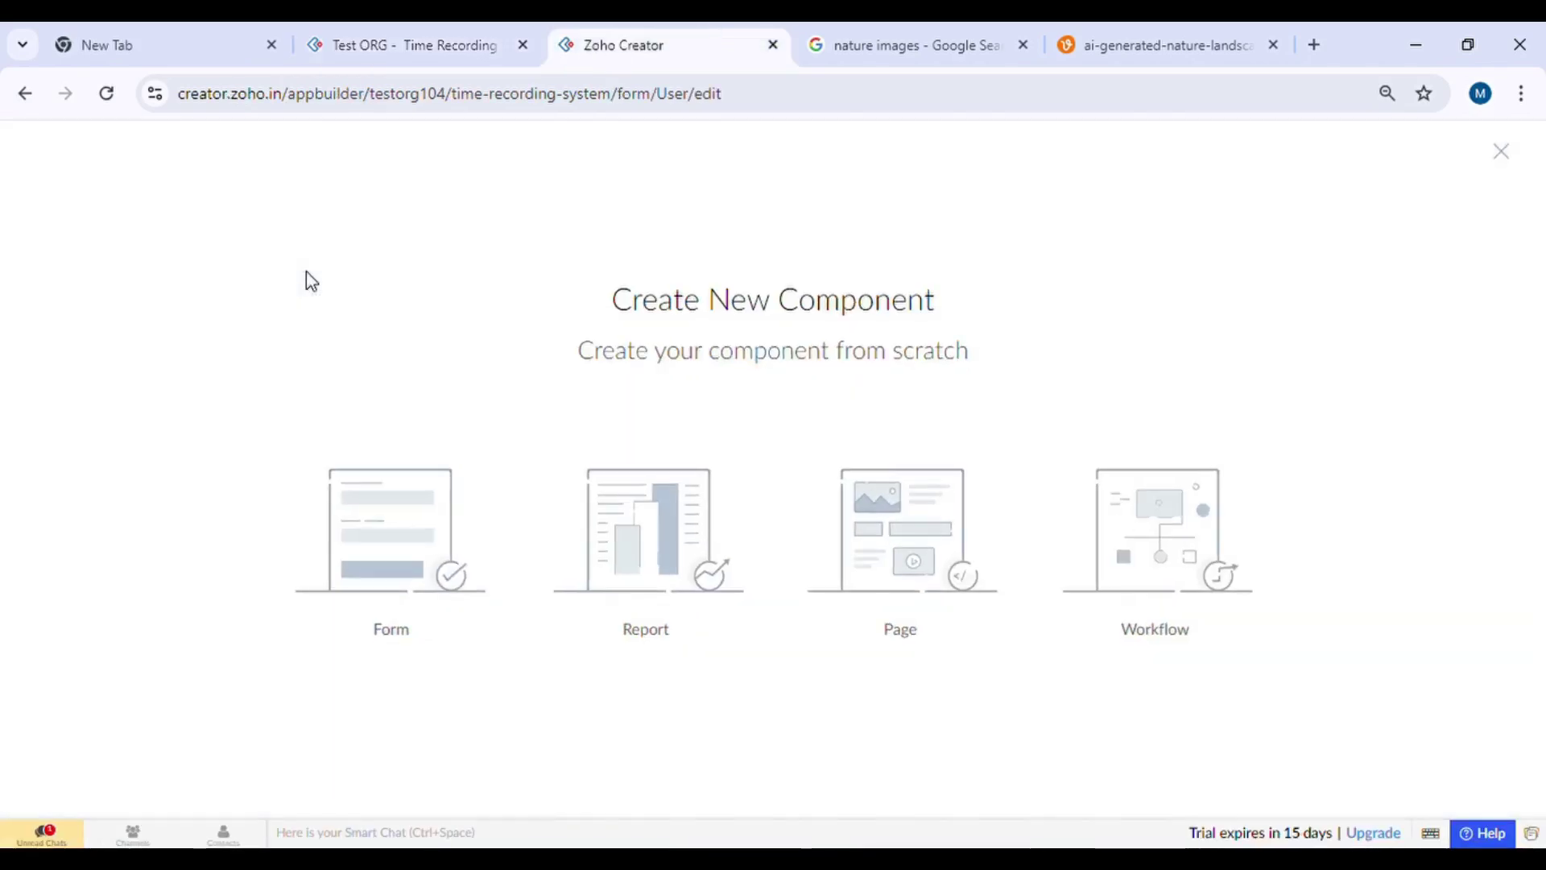
{"action": "left_click", "coordinate": [917, 523]}
{"action": "left_click", "coordinate": [722, 578]}
{"action": "type", "text": "U"}
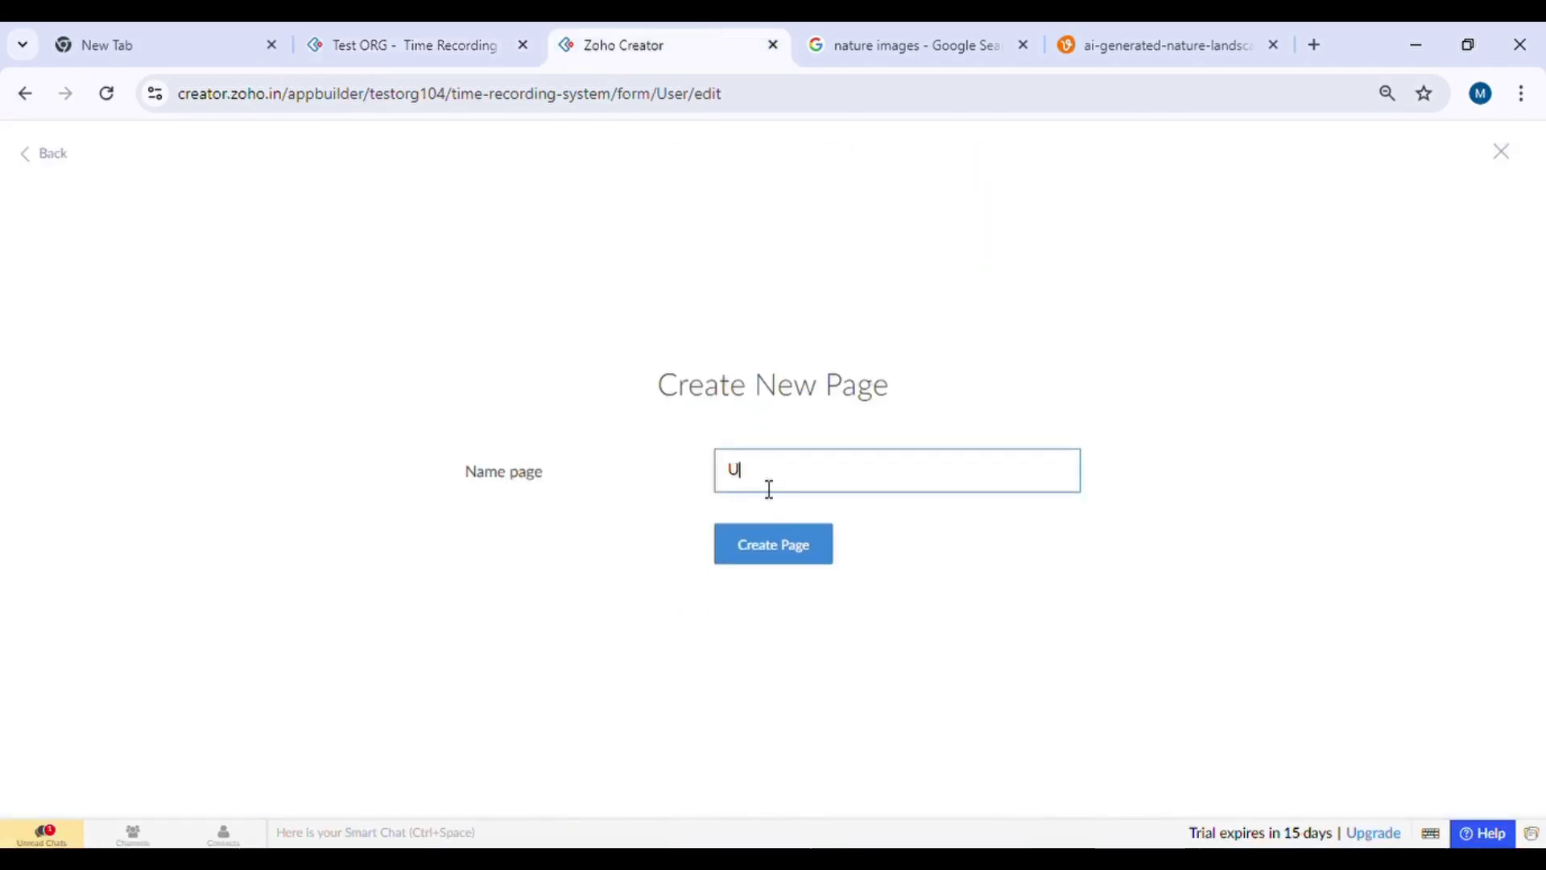
{"action": "type", "text": "ser U"}
{"action": "type", "text": "in"}
{"action": "left_click", "coordinate": [742, 546]}
Place an HTML snippet on the page and insert form embed code into it.
{"action": "left_click", "coordinate": [120, 496]}
{"action": "mouse_move", "coordinate": [435, 416]}
{"action": "left_mouse_down"}
{"action": "mouse_move", "coordinate": [704, 304]}
{"action": "mouse_move", "coordinate": [689, 278]}
{"action": "left_mouse_up"}
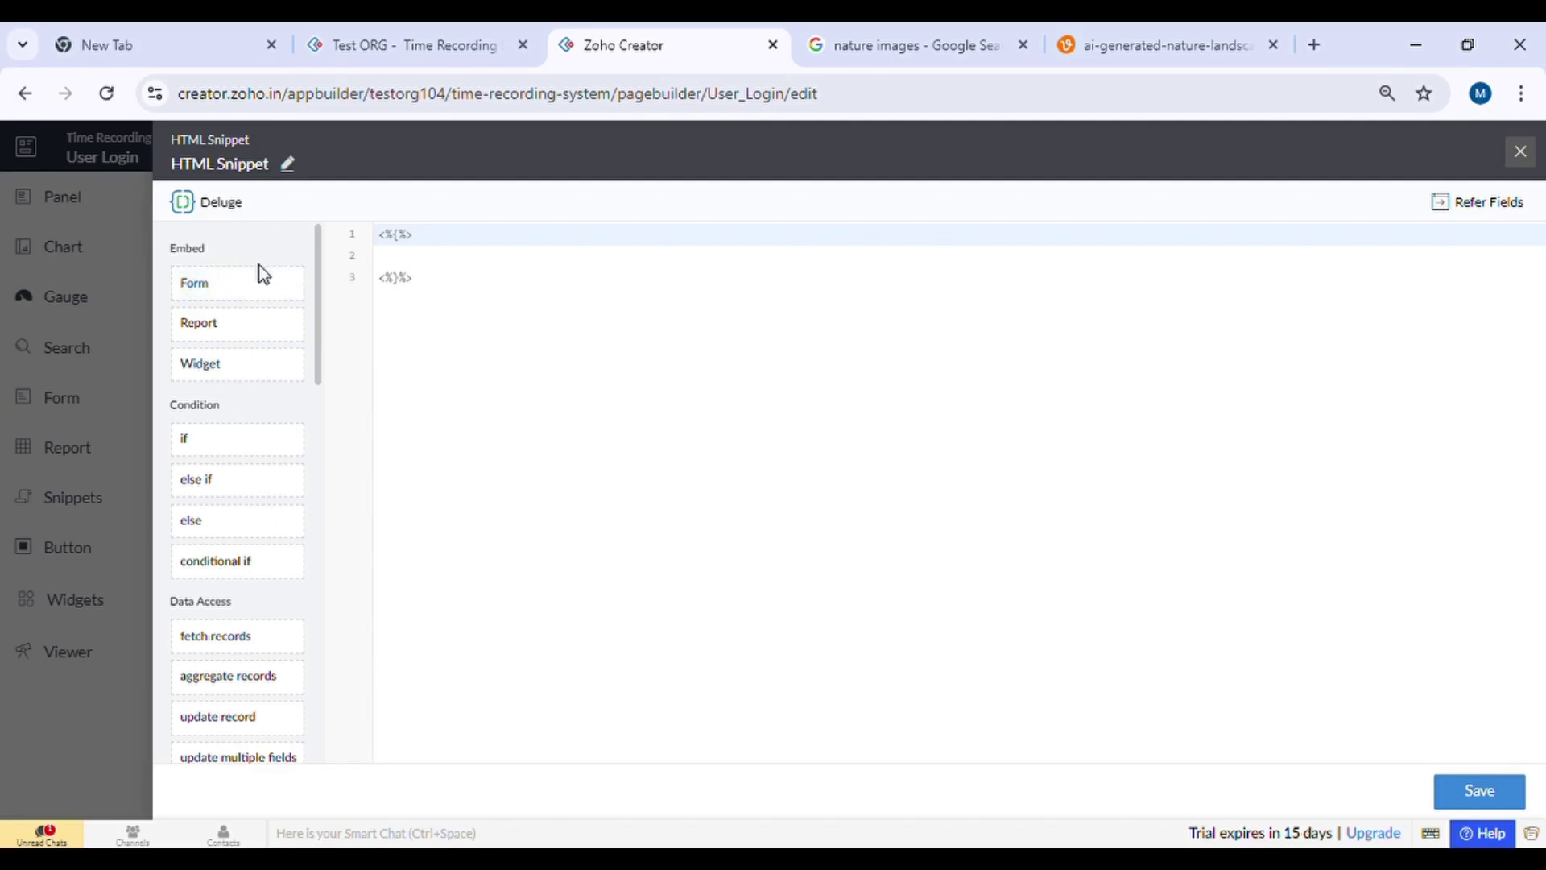
{"action": "left_click_drag", "start_coordinate": [217, 285], "coordinate": [423, 281]}
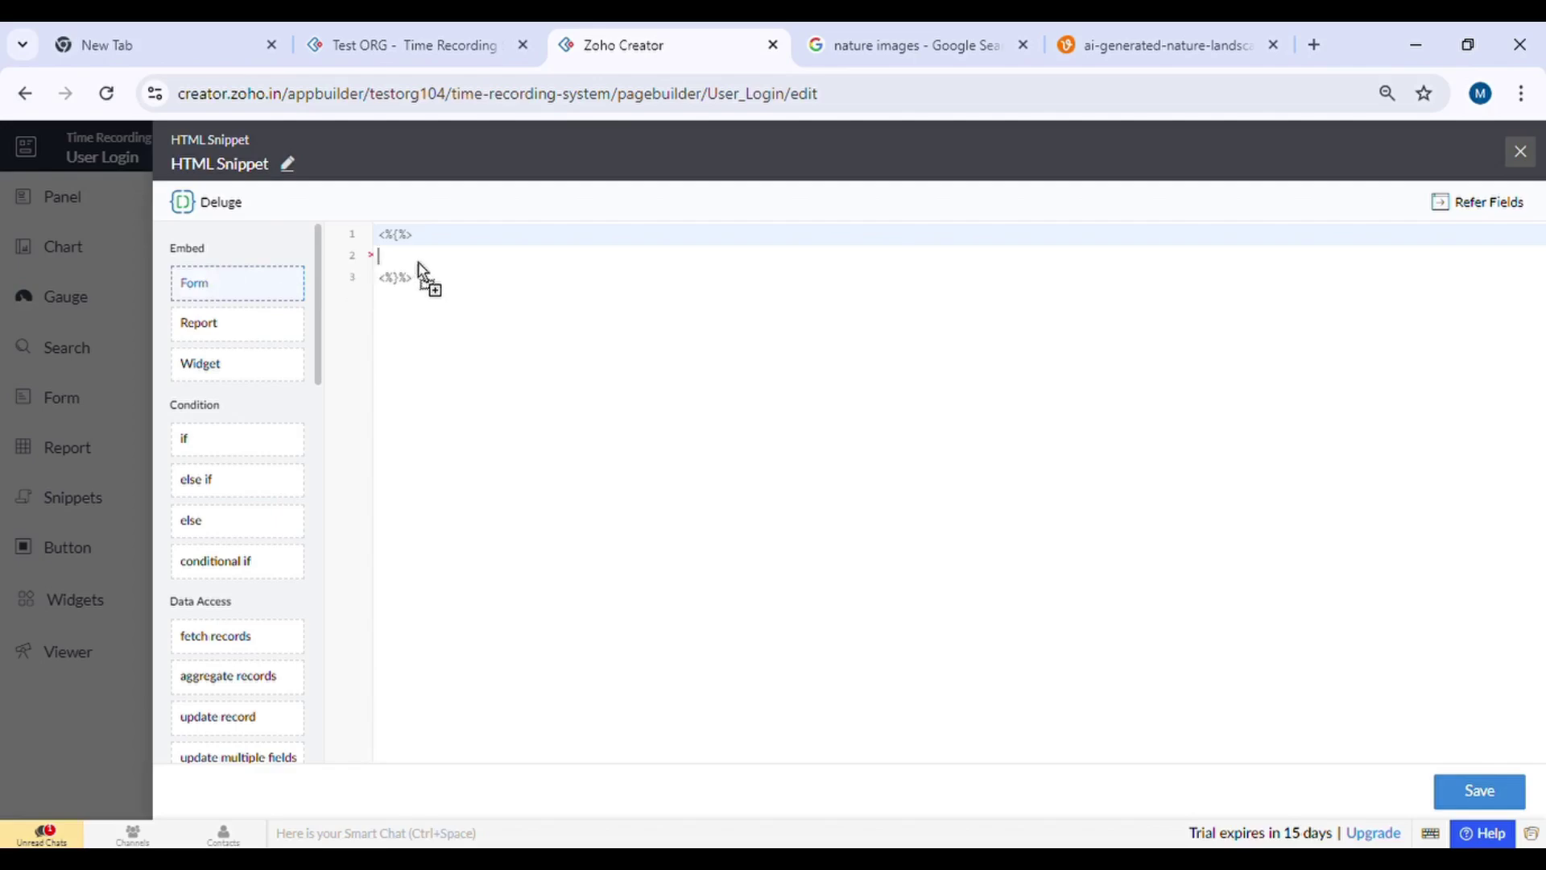
Replace the formLinkName placeholder with User, copied from the live app, and save.
{"action": "left_click_drag", "start_coordinate": [562, 258], "coordinate": [651, 271]}
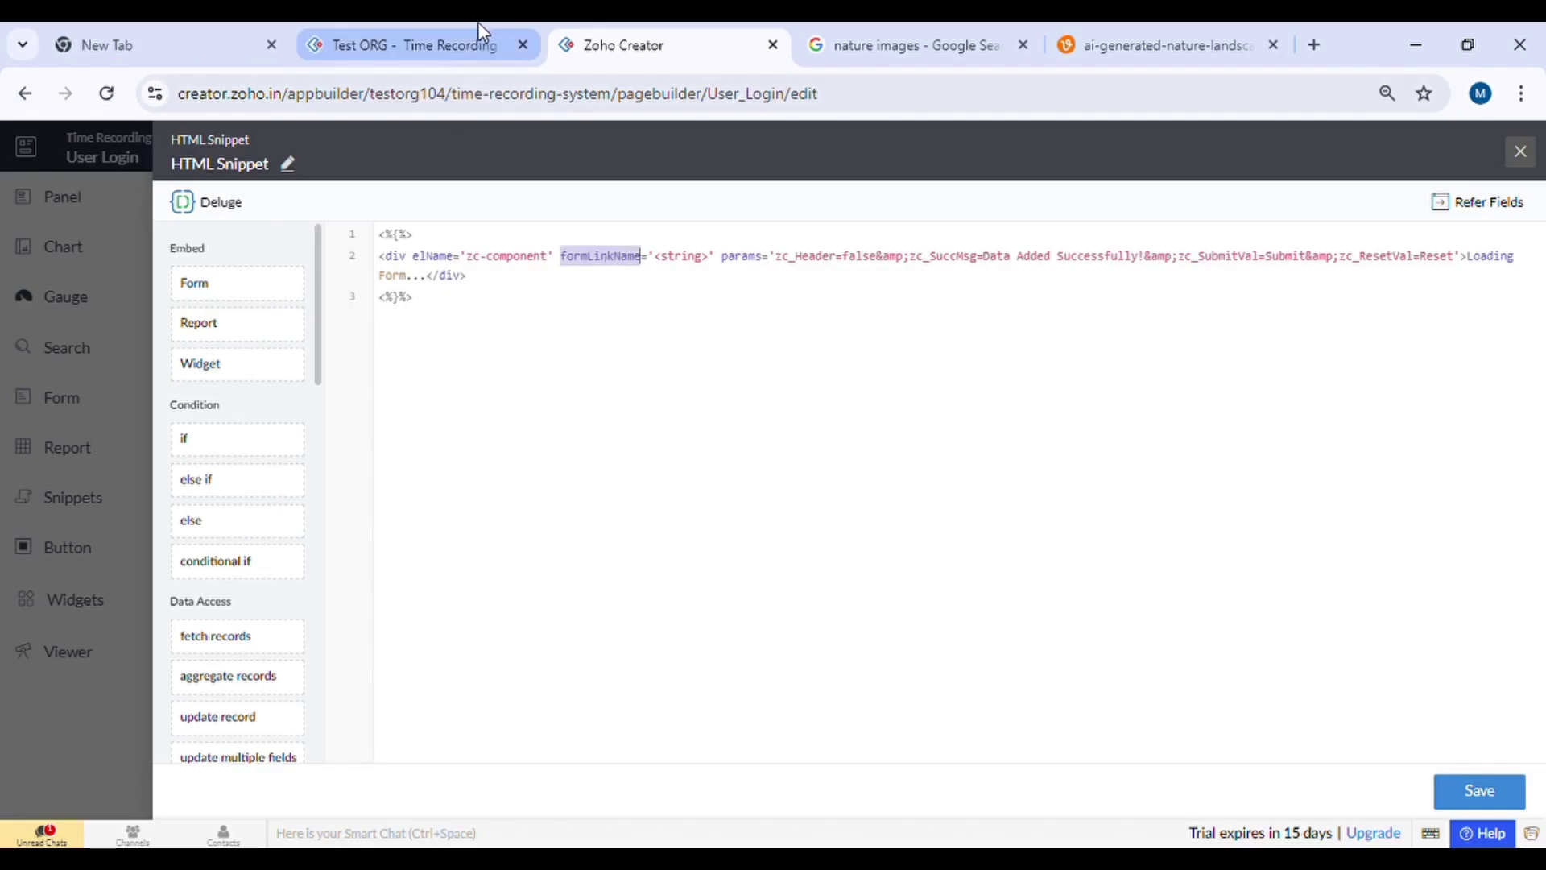
{"action": "left_click", "coordinate": [476, 45]}
{"action": "double_click", "coordinate": [637, 107]}
{"action": "key", "text": "ctrl+c"}
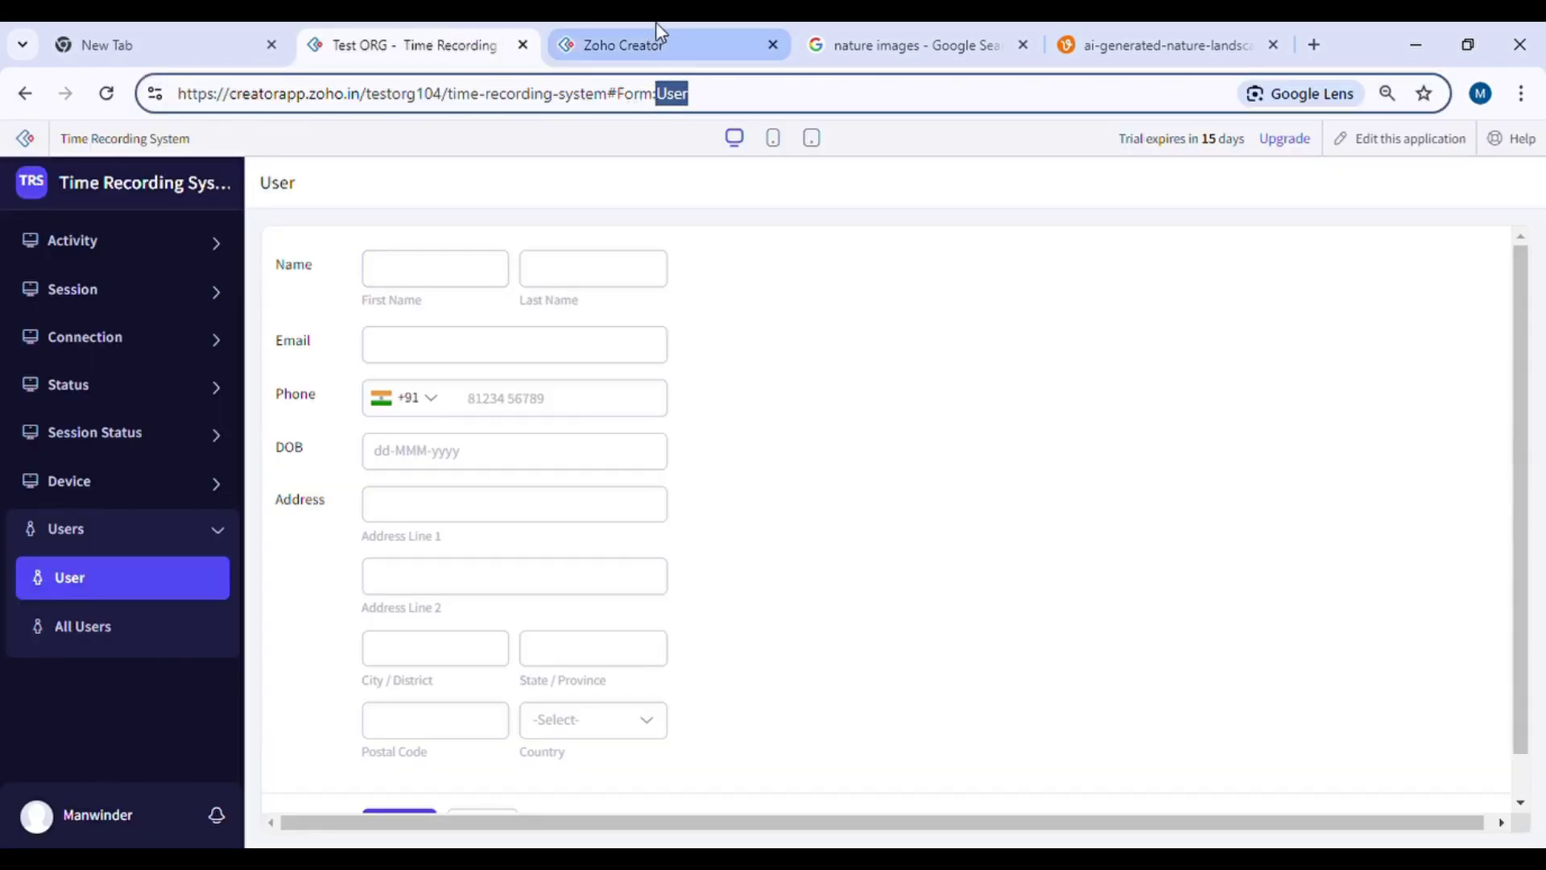
{"action": "left_click", "coordinate": [656, 36]}
{"action": "double_click", "coordinate": [701, 258]}
{"action": "key", "text": "BackSpace"}
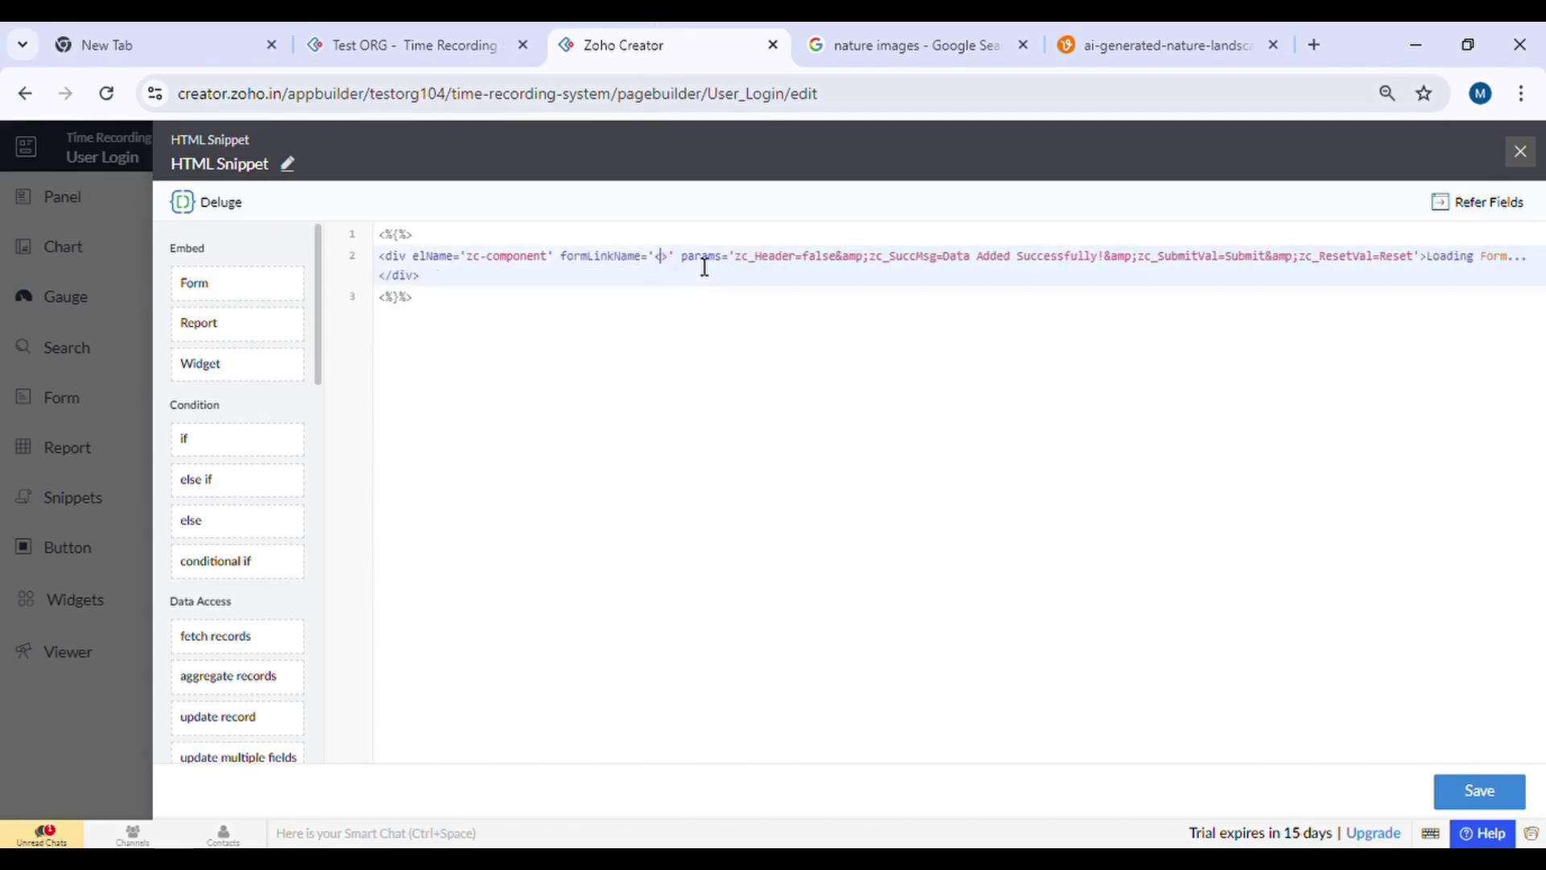
{"action": "key", "text": "Delete"}
{"action": "key", "text": "BackSpace"}
{"action": "key", "text": "ctrl+v"}
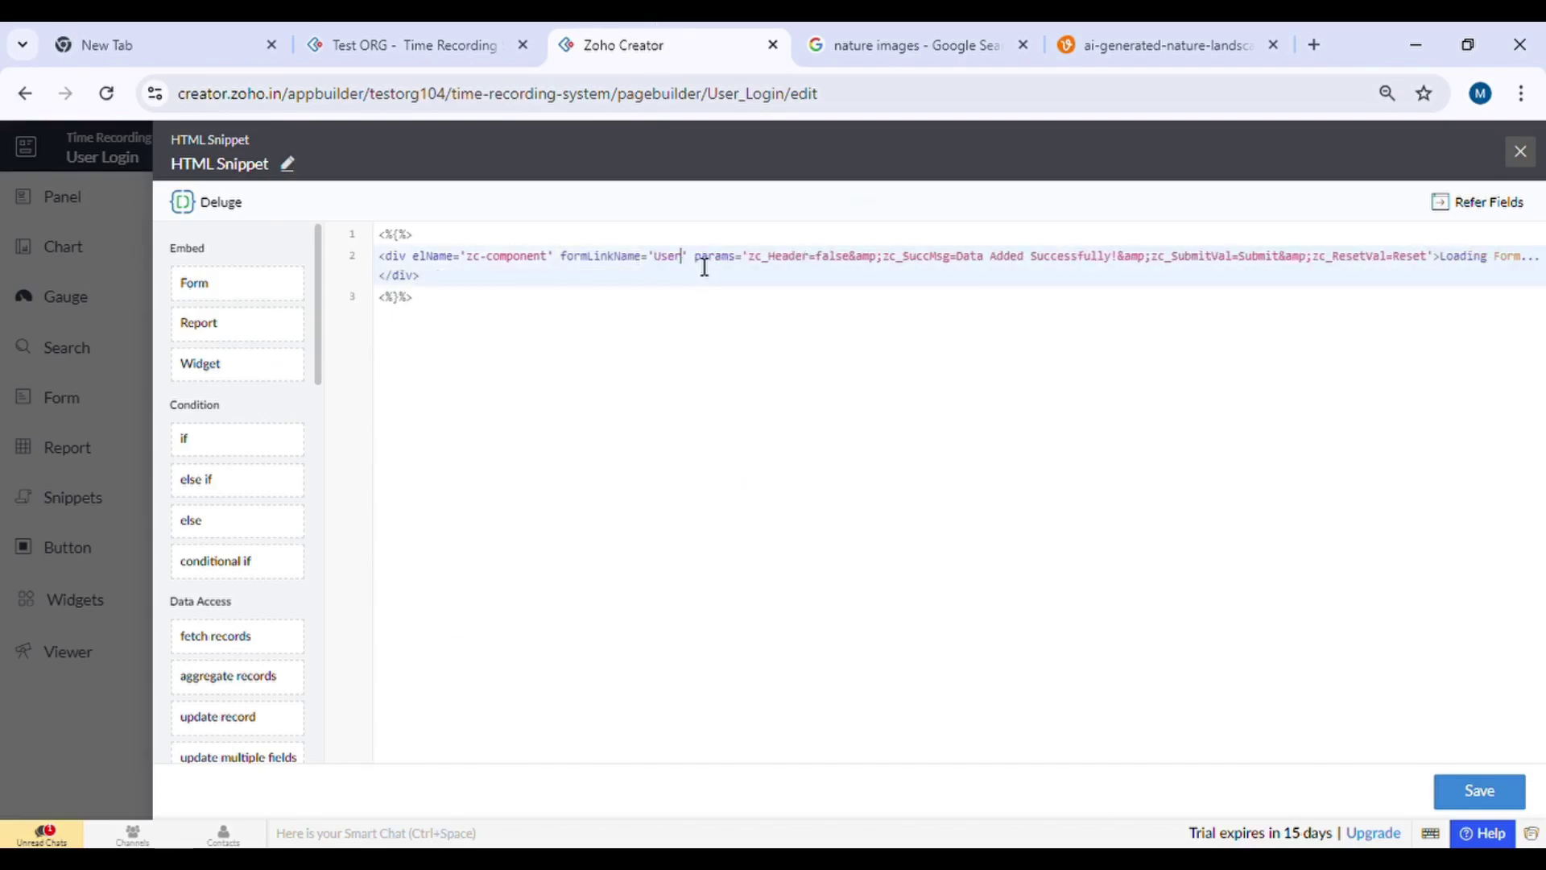
{"action": "key", "text": "ctrl+s"}
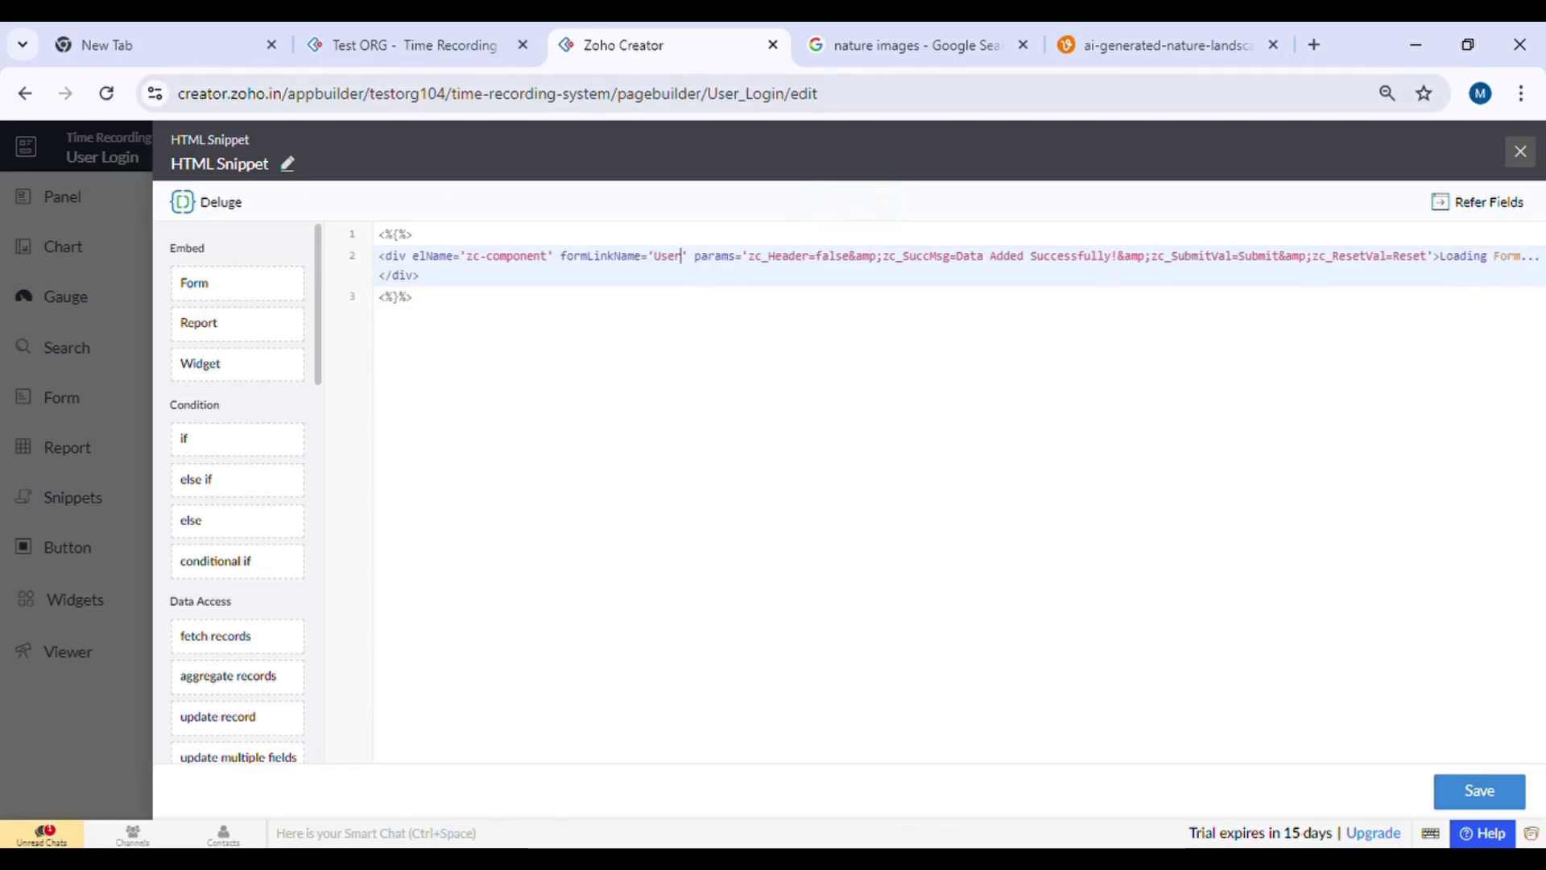
Close the snippet editor, refresh the live app and view the User Login page.
{"action": "left_click", "coordinate": [1520, 151]}
{"action": "left_click", "coordinate": [1525, 150]}
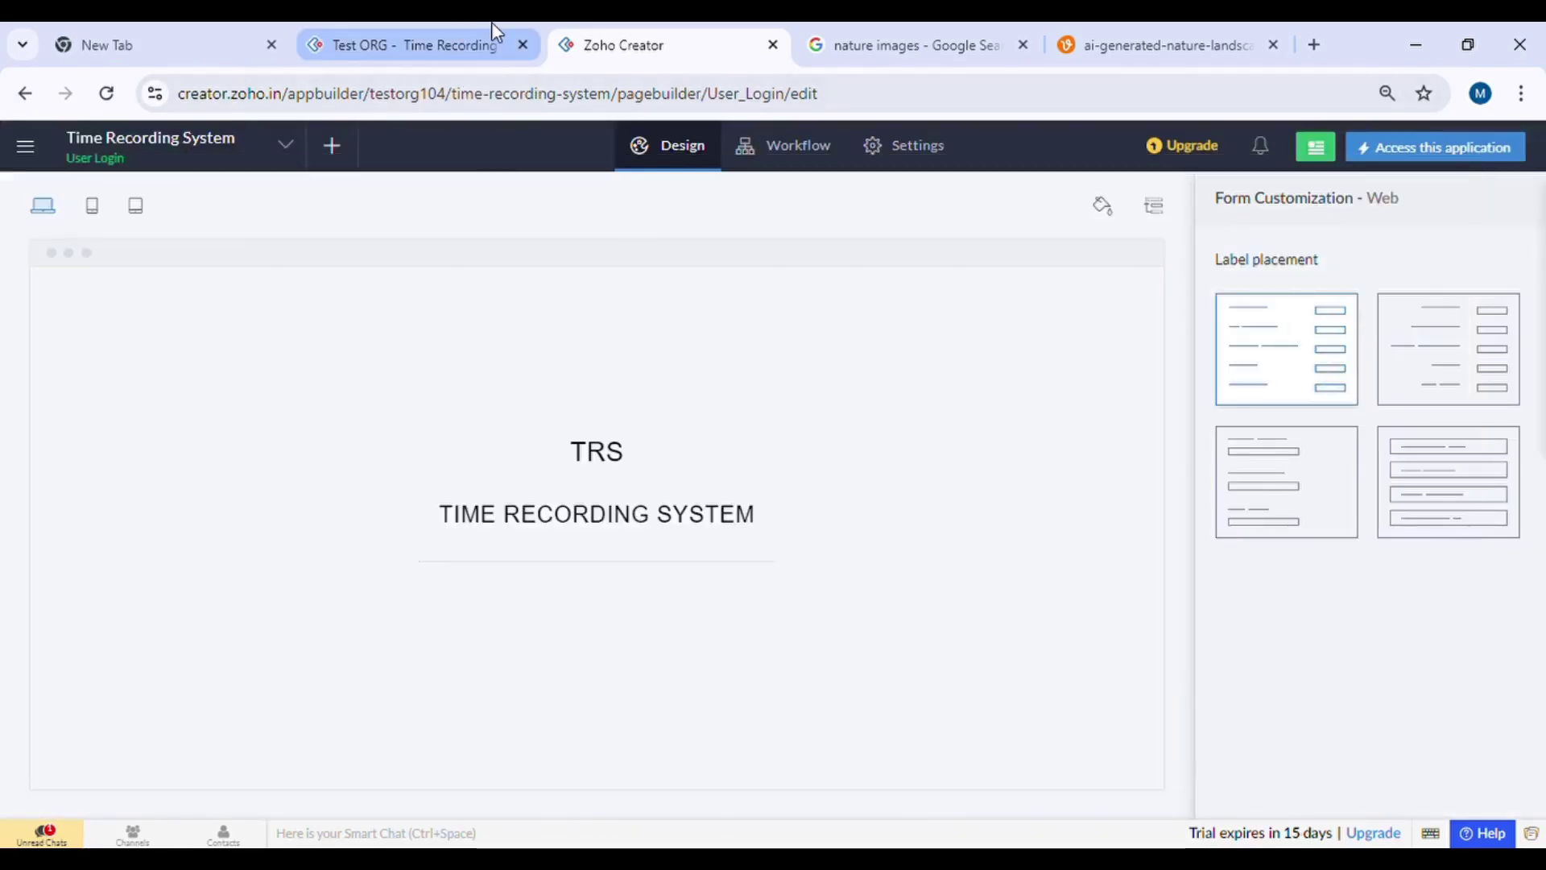
{"action": "left_click", "coordinate": [411, 45]}
{"action": "left_click", "coordinate": [106, 94]}
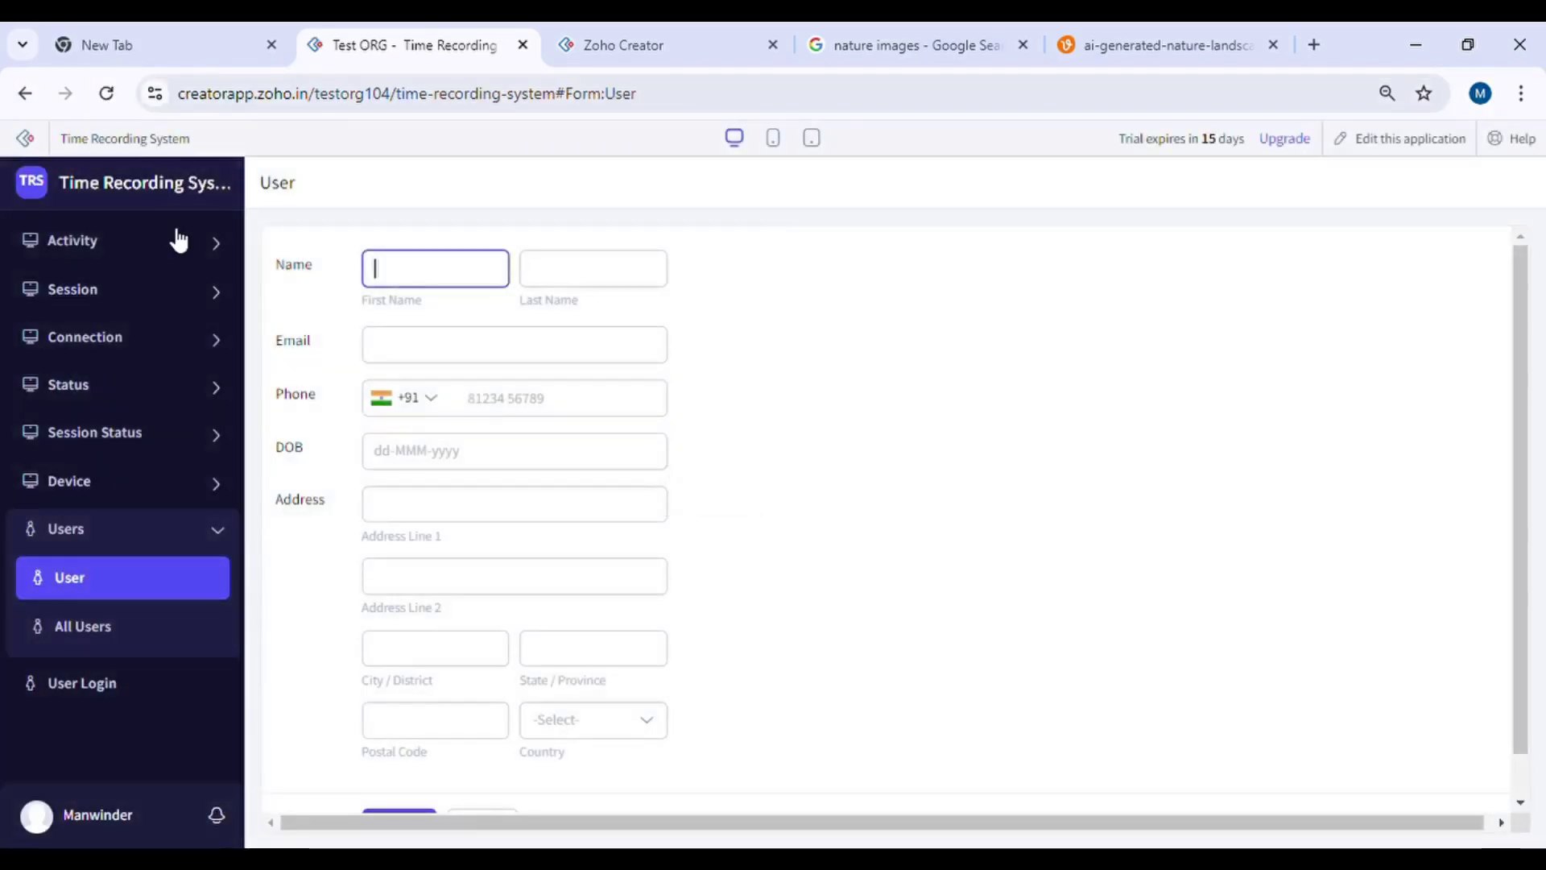
{"action": "left_click", "coordinate": [97, 683]}
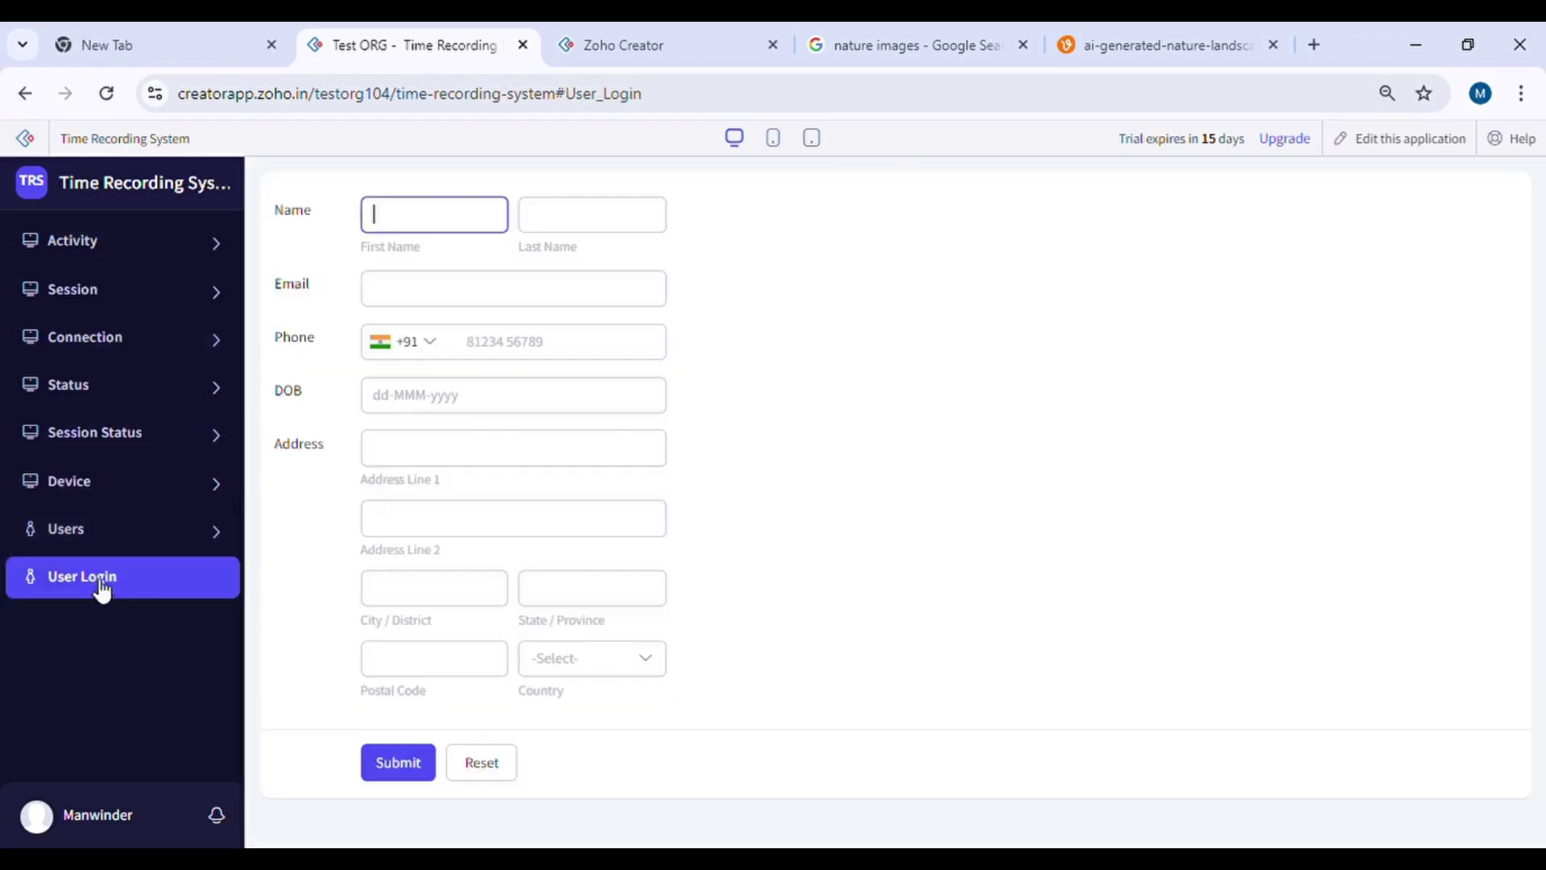
{"action": "left_click", "coordinate": [631, 474]}
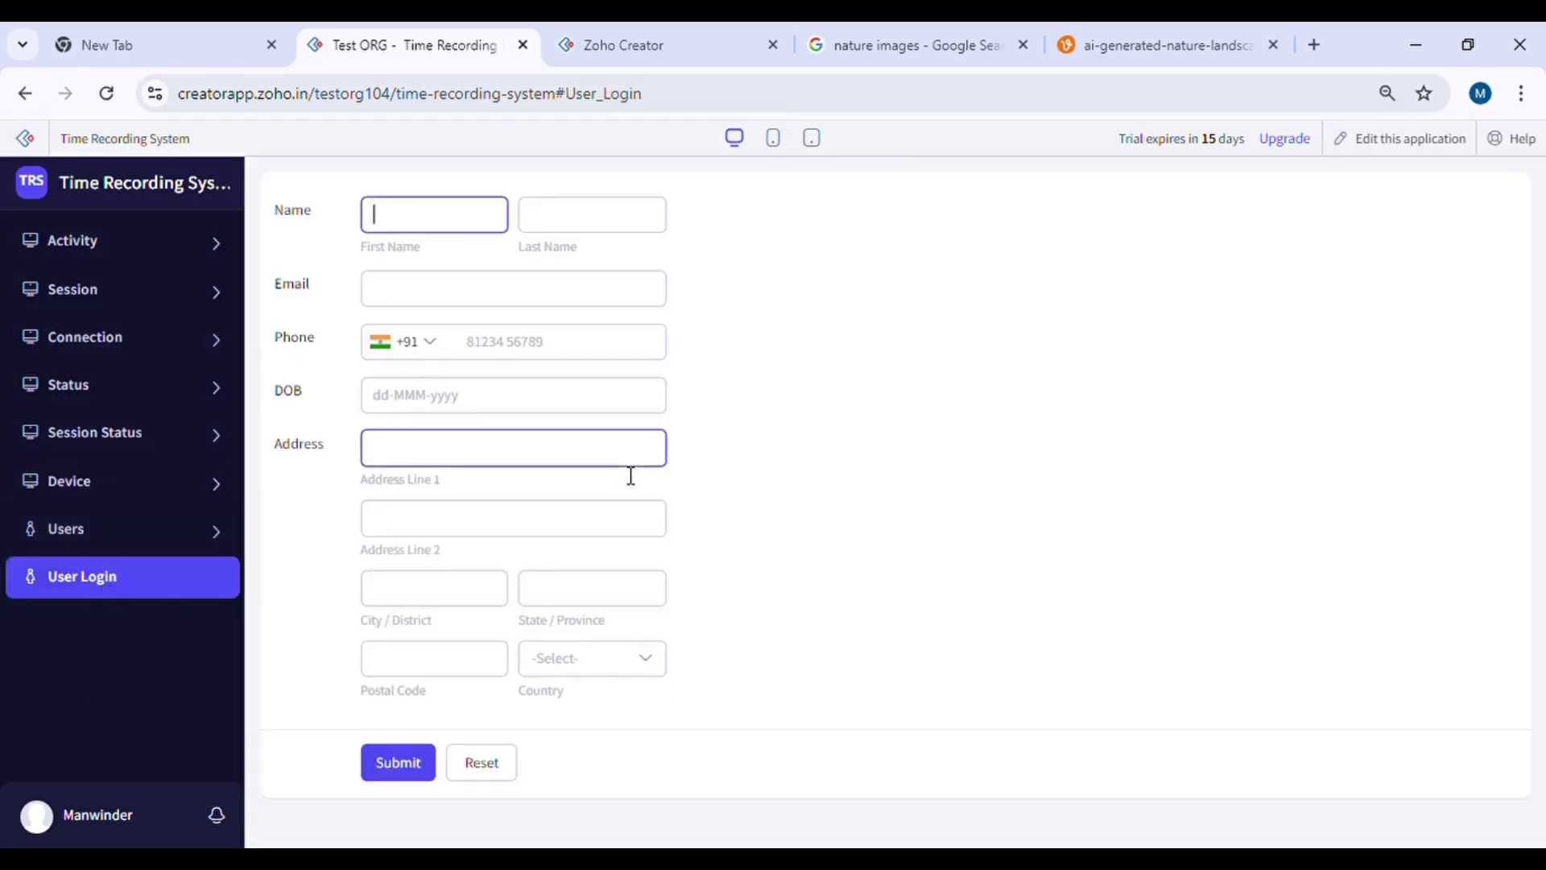
Reopen the User Login page's HTML snippet code for editing.
{"action": "left_click", "coordinate": [683, 32]}
{"action": "left_click", "coordinate": [699, 531]}
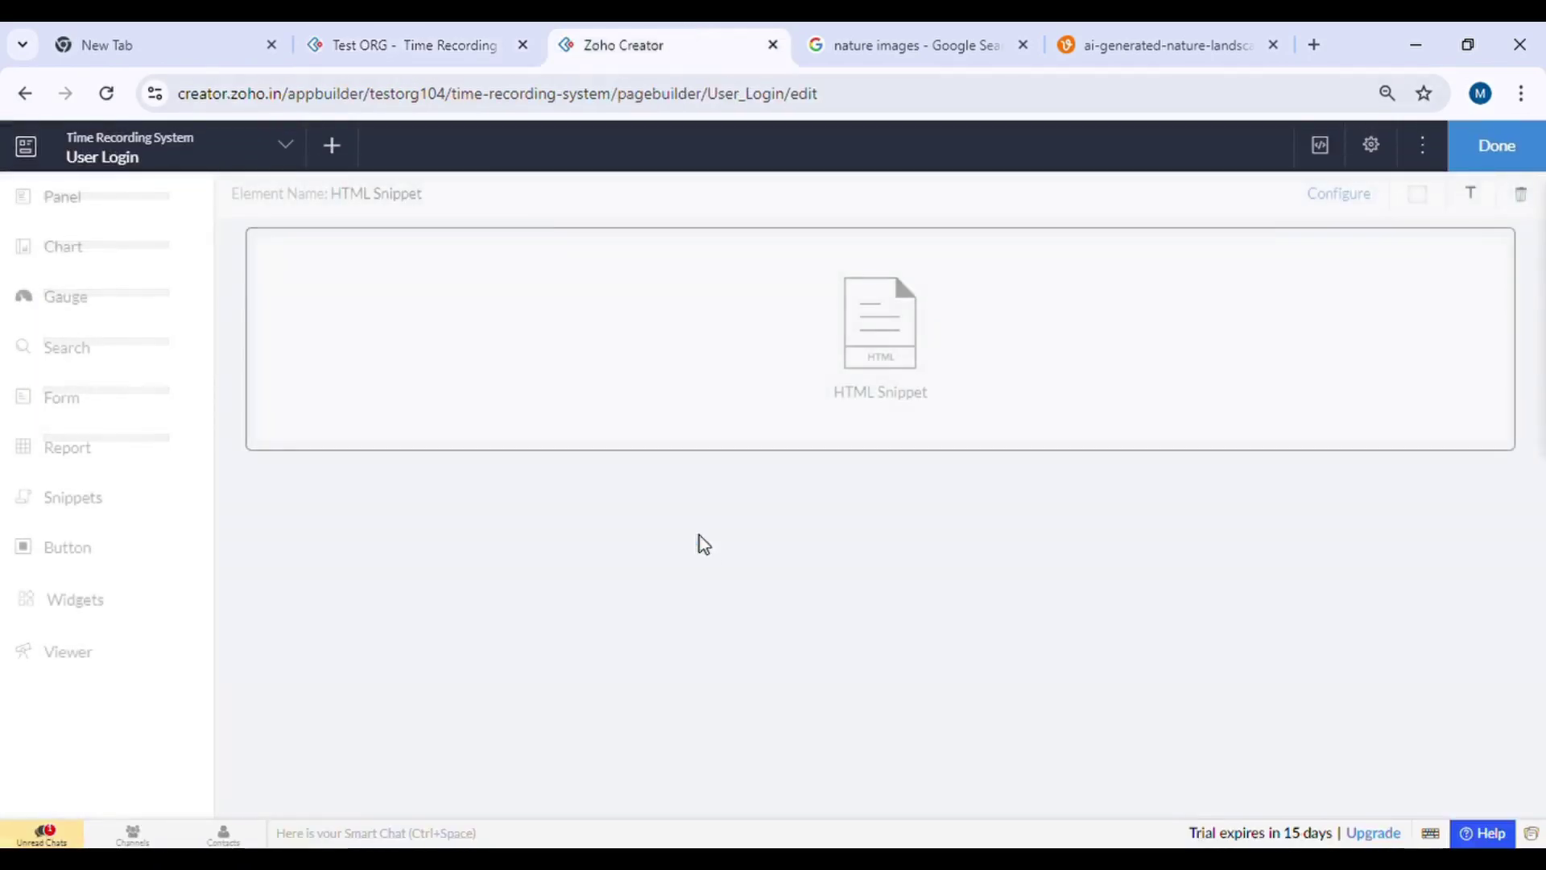
{"action": "double_click", "coordinate": [766, 375]}
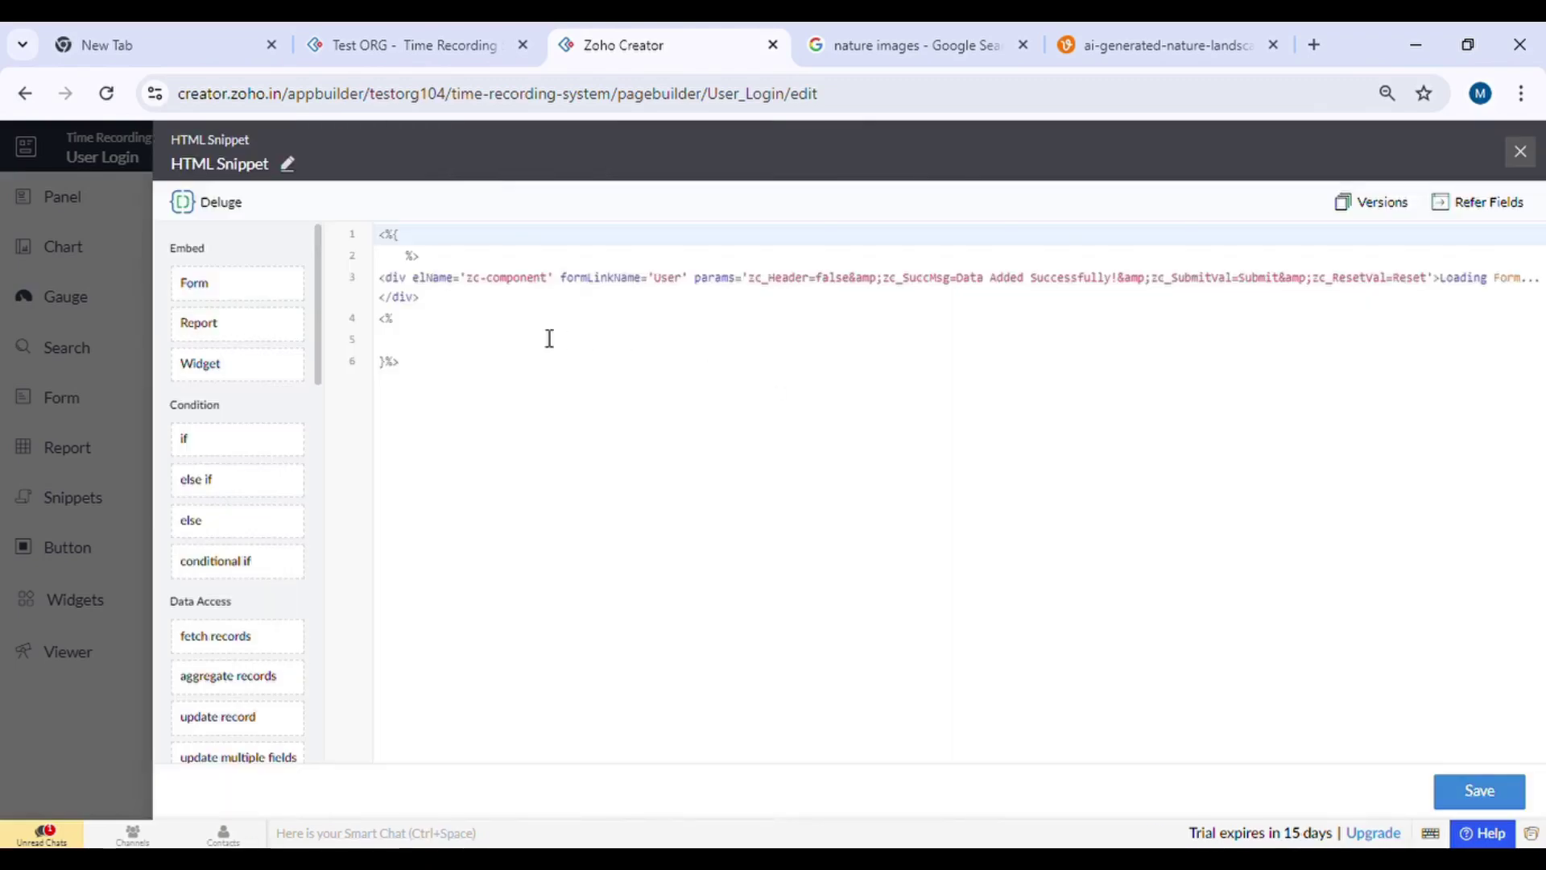
{"action": "left_click", "coordinate": [474, 260]}
{"action": "key", "text": "Return"}
{"action": "type", "text": "<%>"}
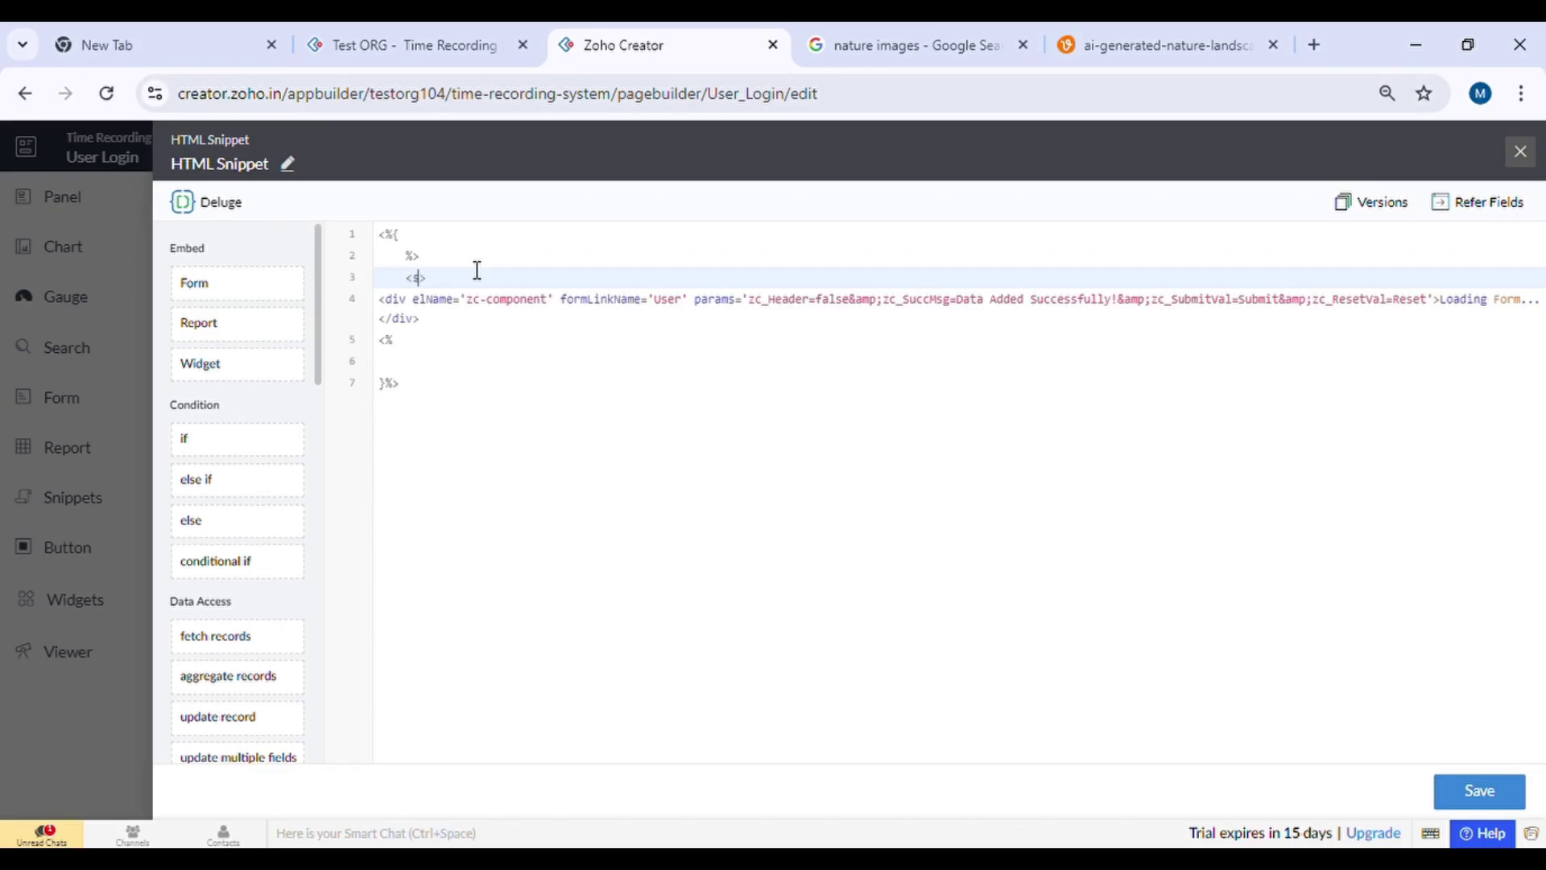
{"action": "type", "text": "tyle"}
Add a style block with a form.form-table rule setting background-size: cover.
{"action": "key", "text": "Return"}
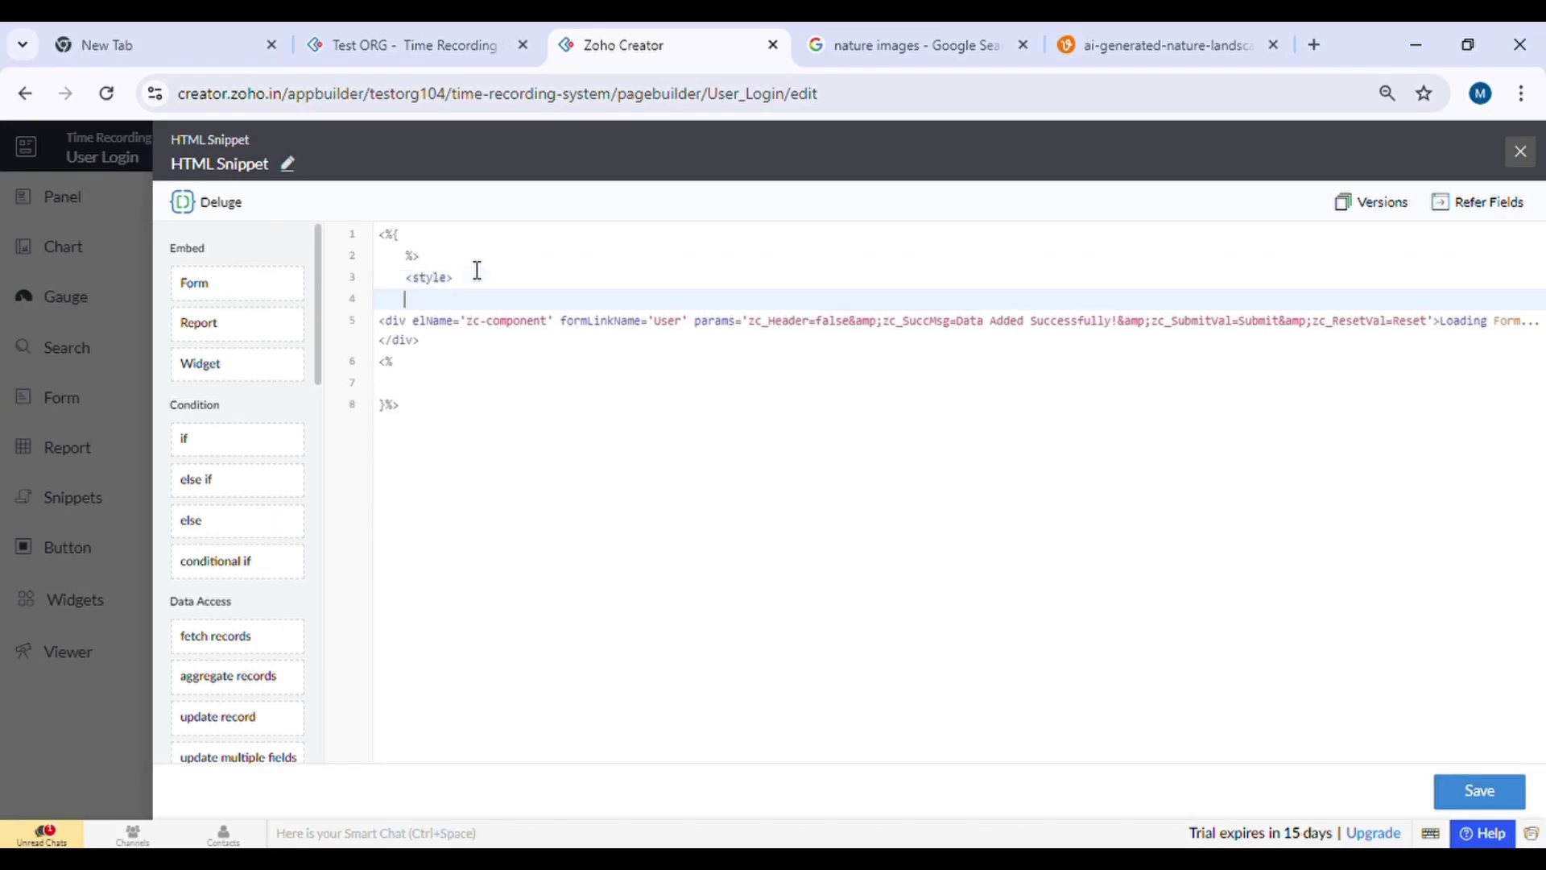
{"action": "type", "text": "</style>"}
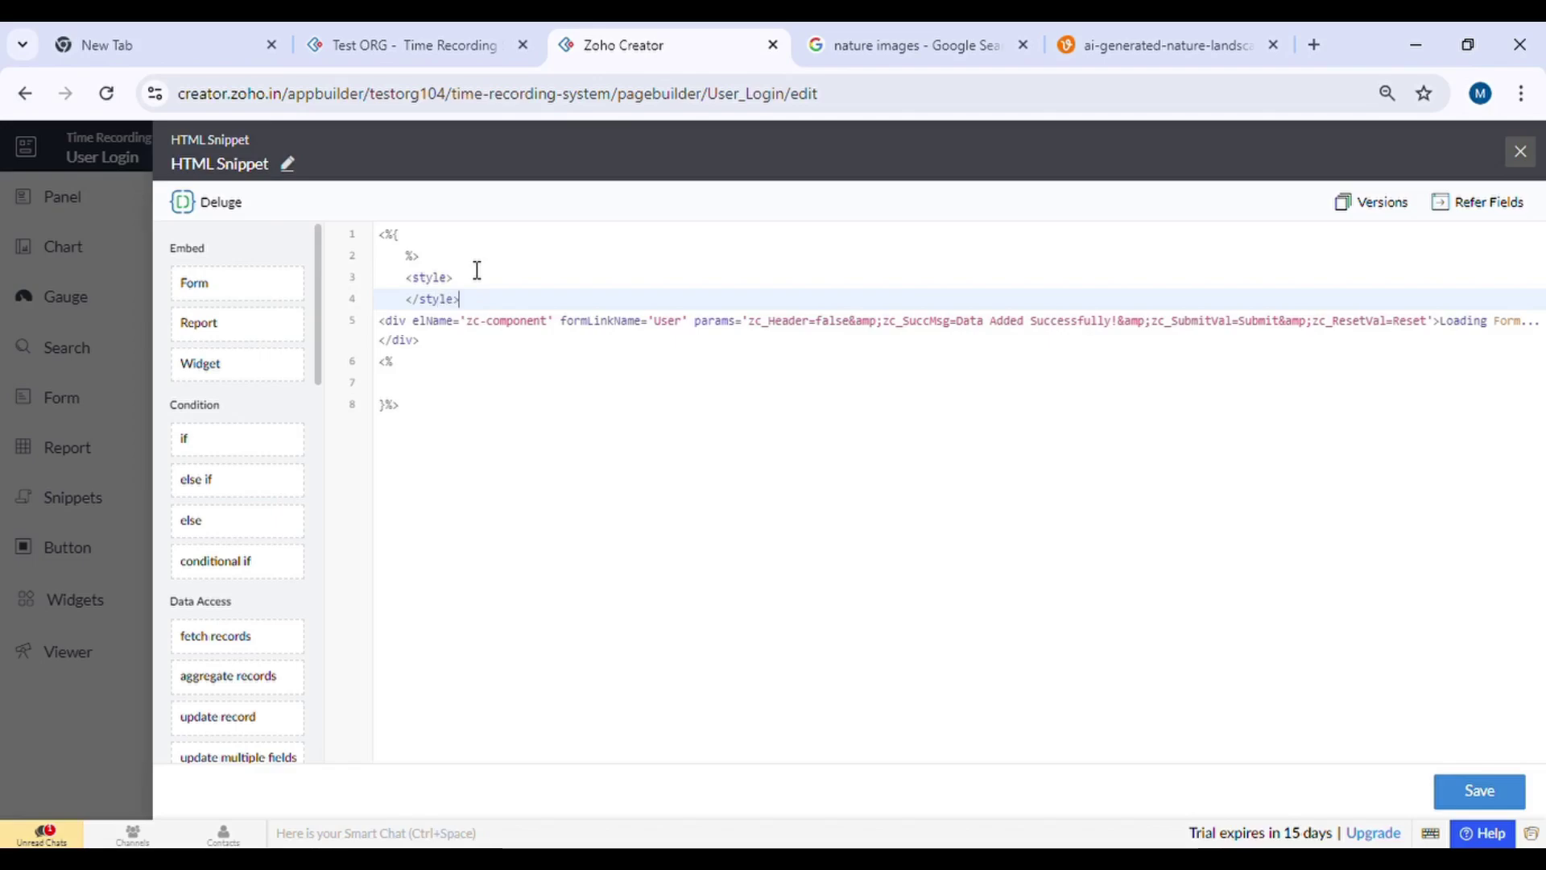
{"action": "left_click", "coordinate": [476, 271]}
{"action": "key", "text": "Return"}
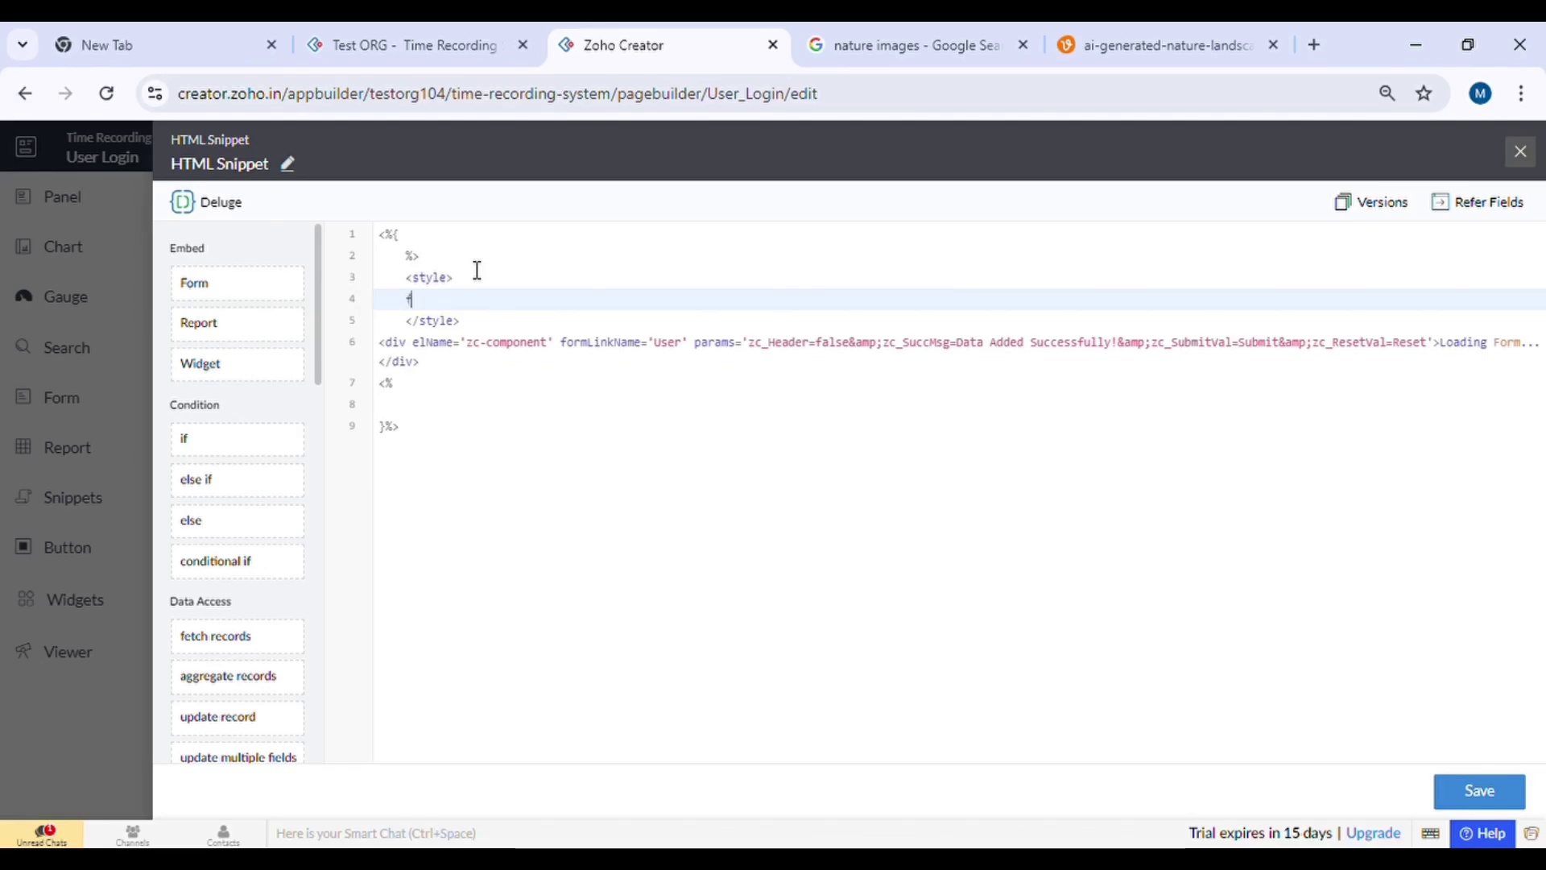
{"action": "type", "text": "orm.form"}
{"action": "type", "text": "-table"}
{"action": "key", "text": "Return"}
{"action": "type", "text": "{"}
{"action": "key", "text": "Return"}
{"action": "type", "text": "backgrou"}
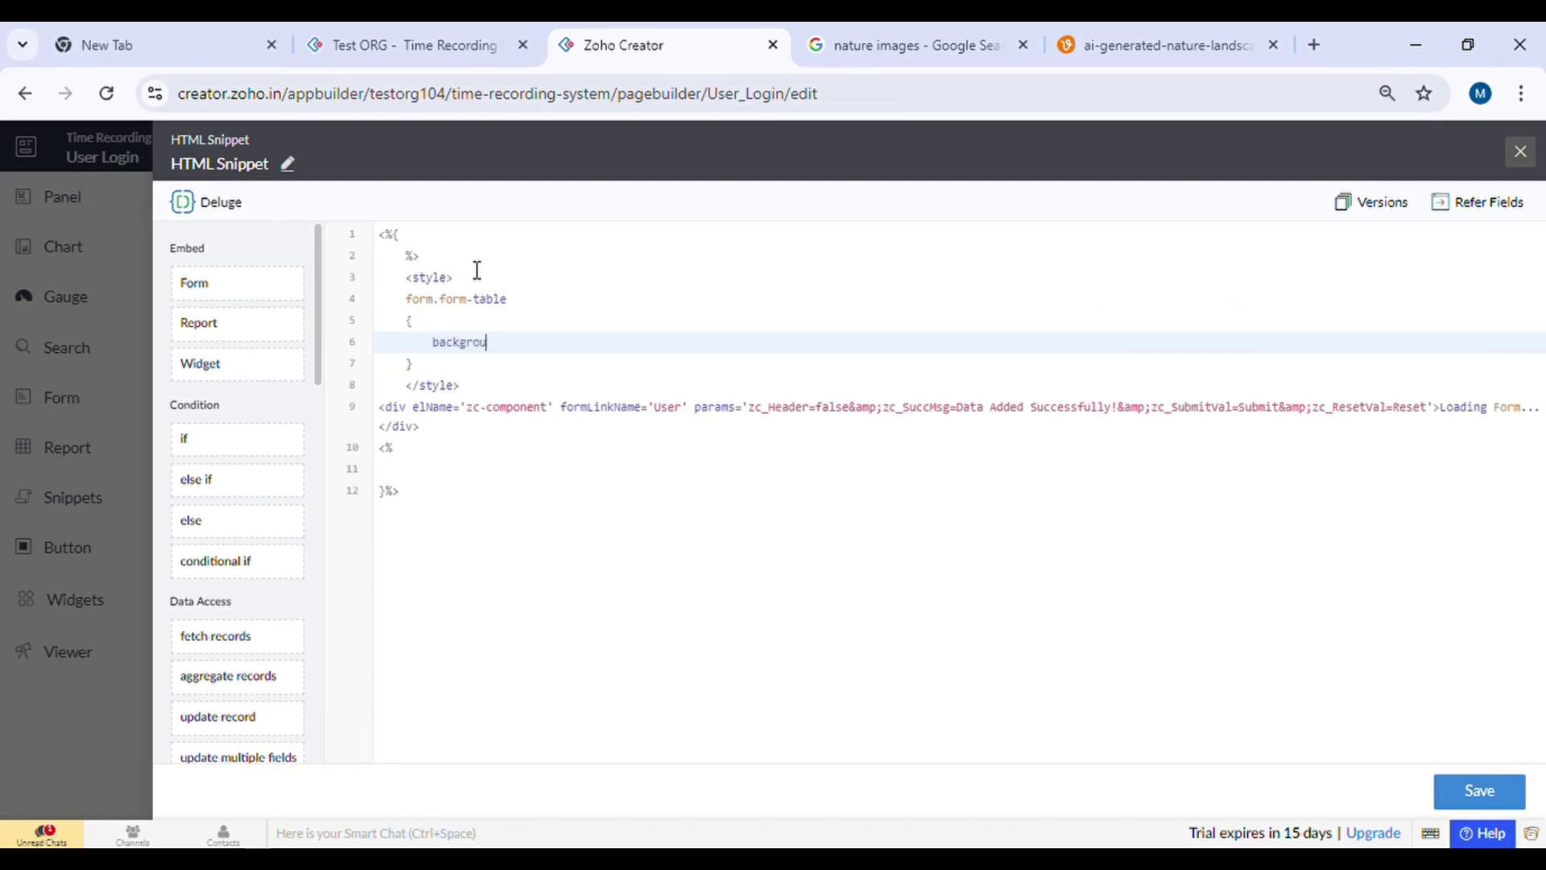
{"action": "type", "text": "nd-size:"}
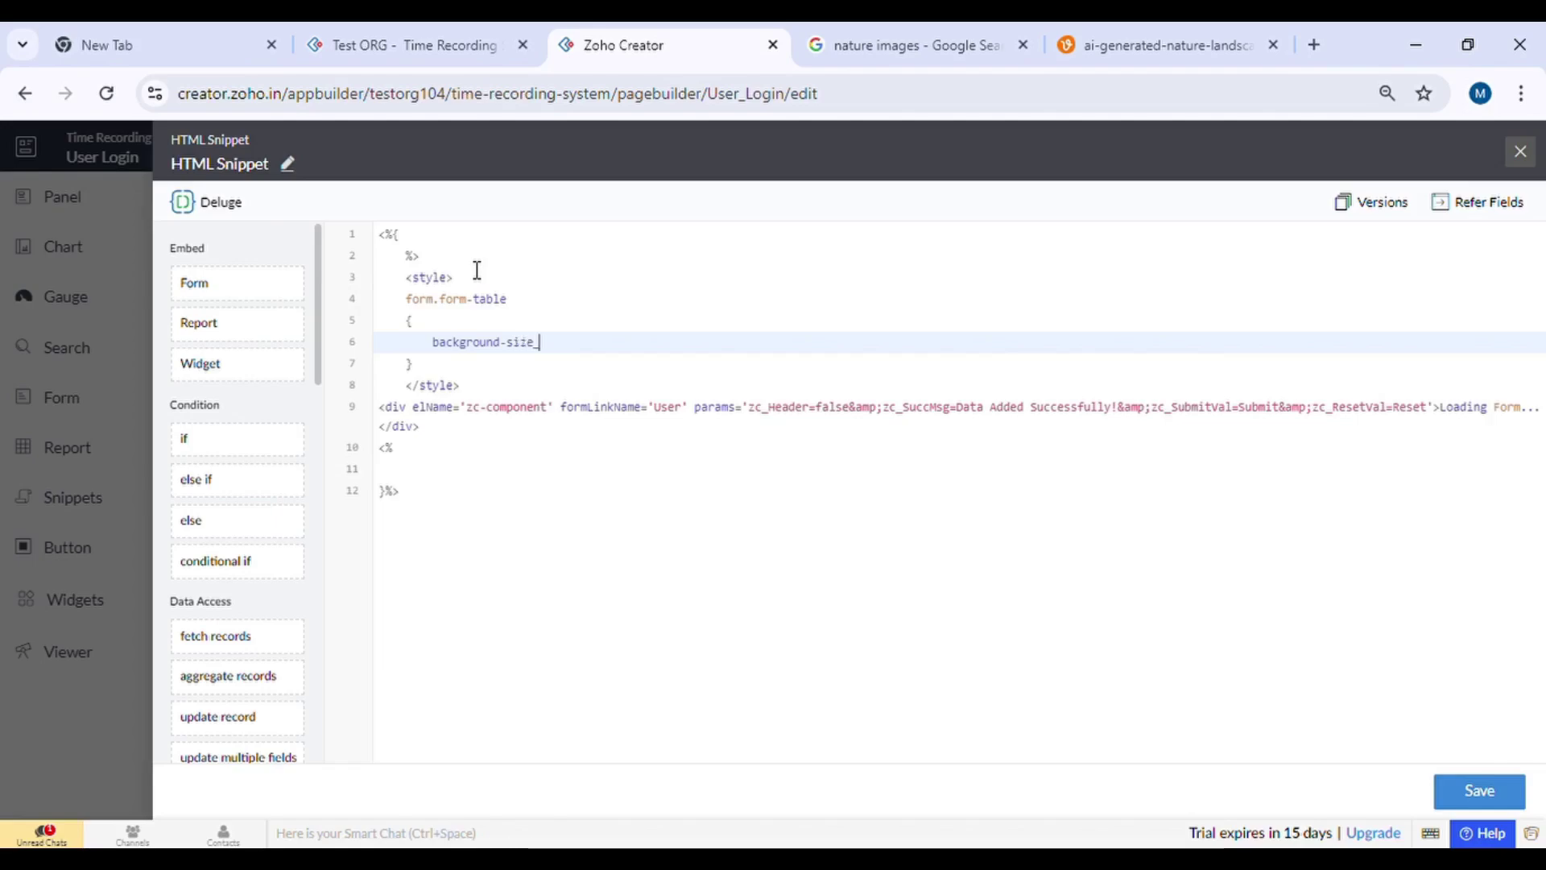
{"action": "type", "text": "cover;"}
{"action": "key", "text": "Return"}
{"action": "type", "text": "ba"}
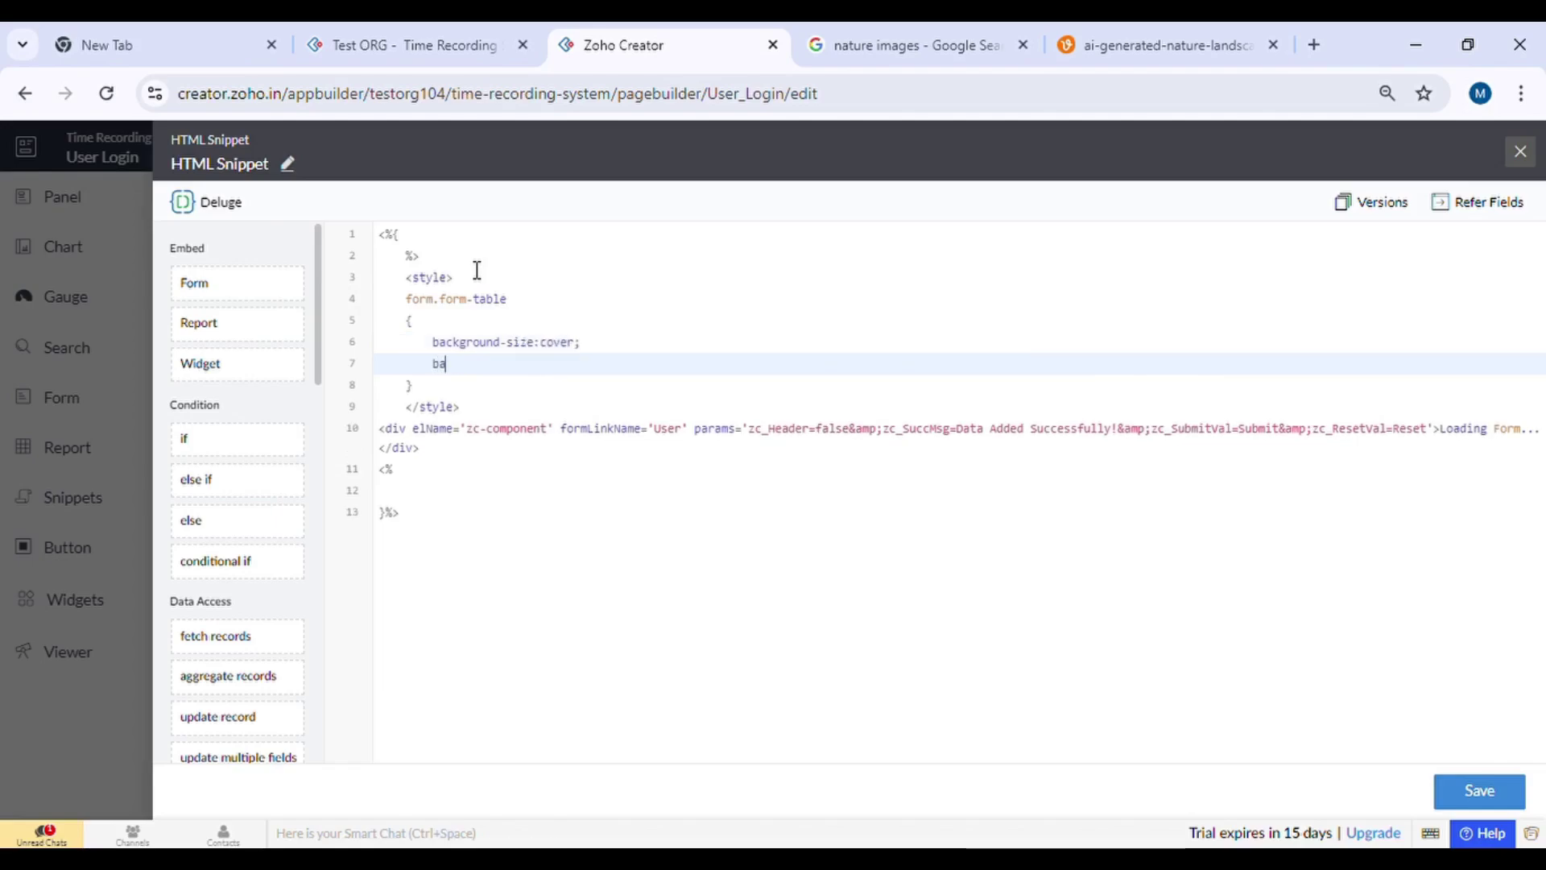
{"action": "type", "text": "ckground-image"}
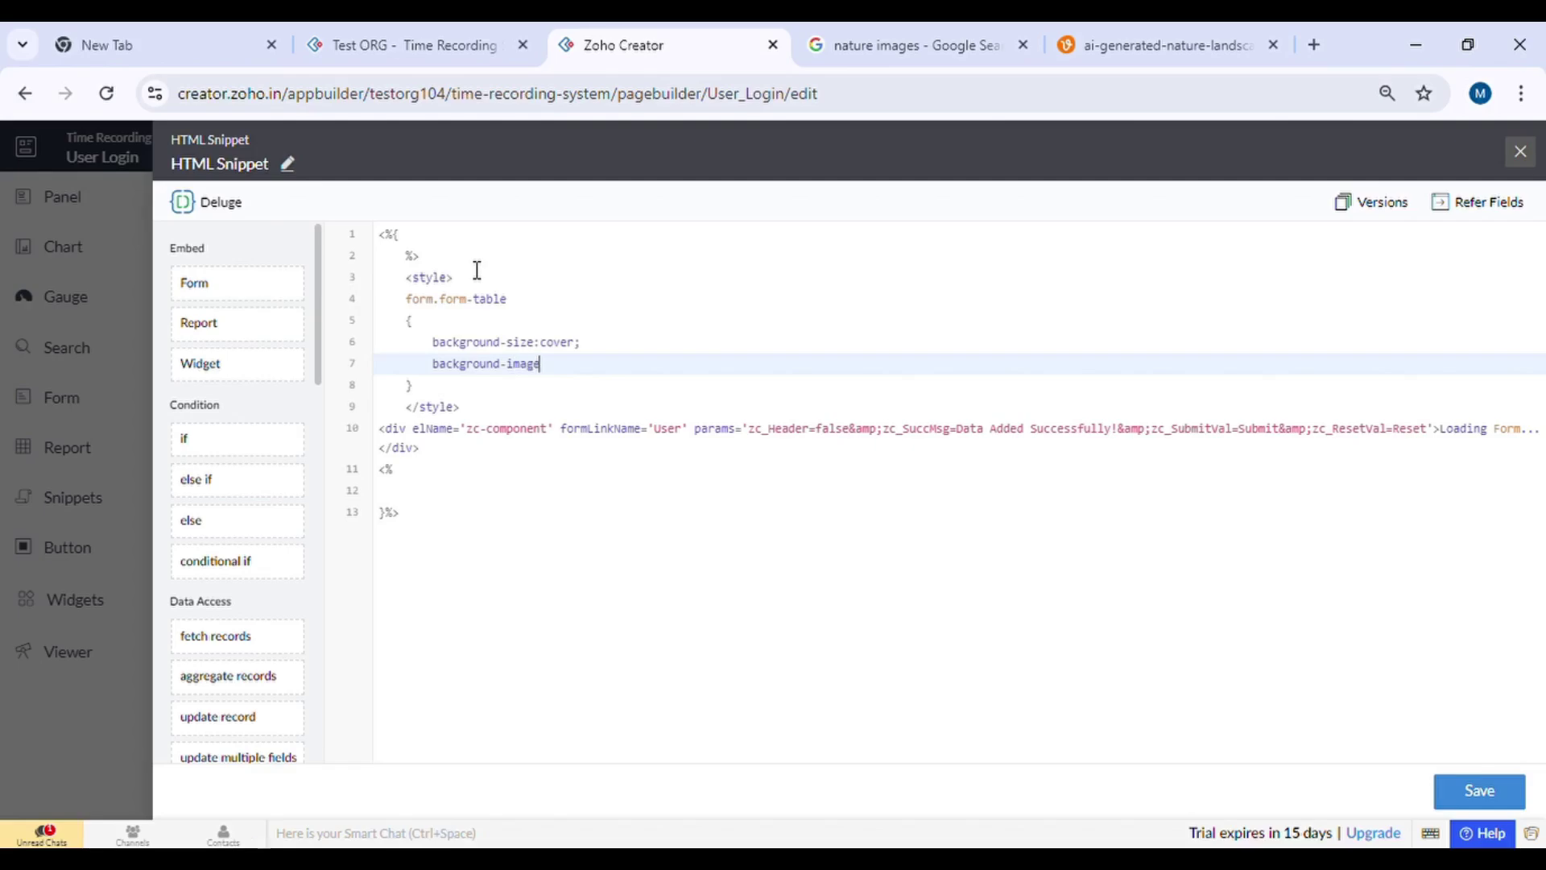
{"action": "type", "text": ": url()"}
{"action": "type", "text": ";"}
Paste the nature landscape image URL into the background-image url().
{"action": "left_click", "coordinate": [1159, 45]}
{"action": "left_click", "coordinate": [726, 93]}
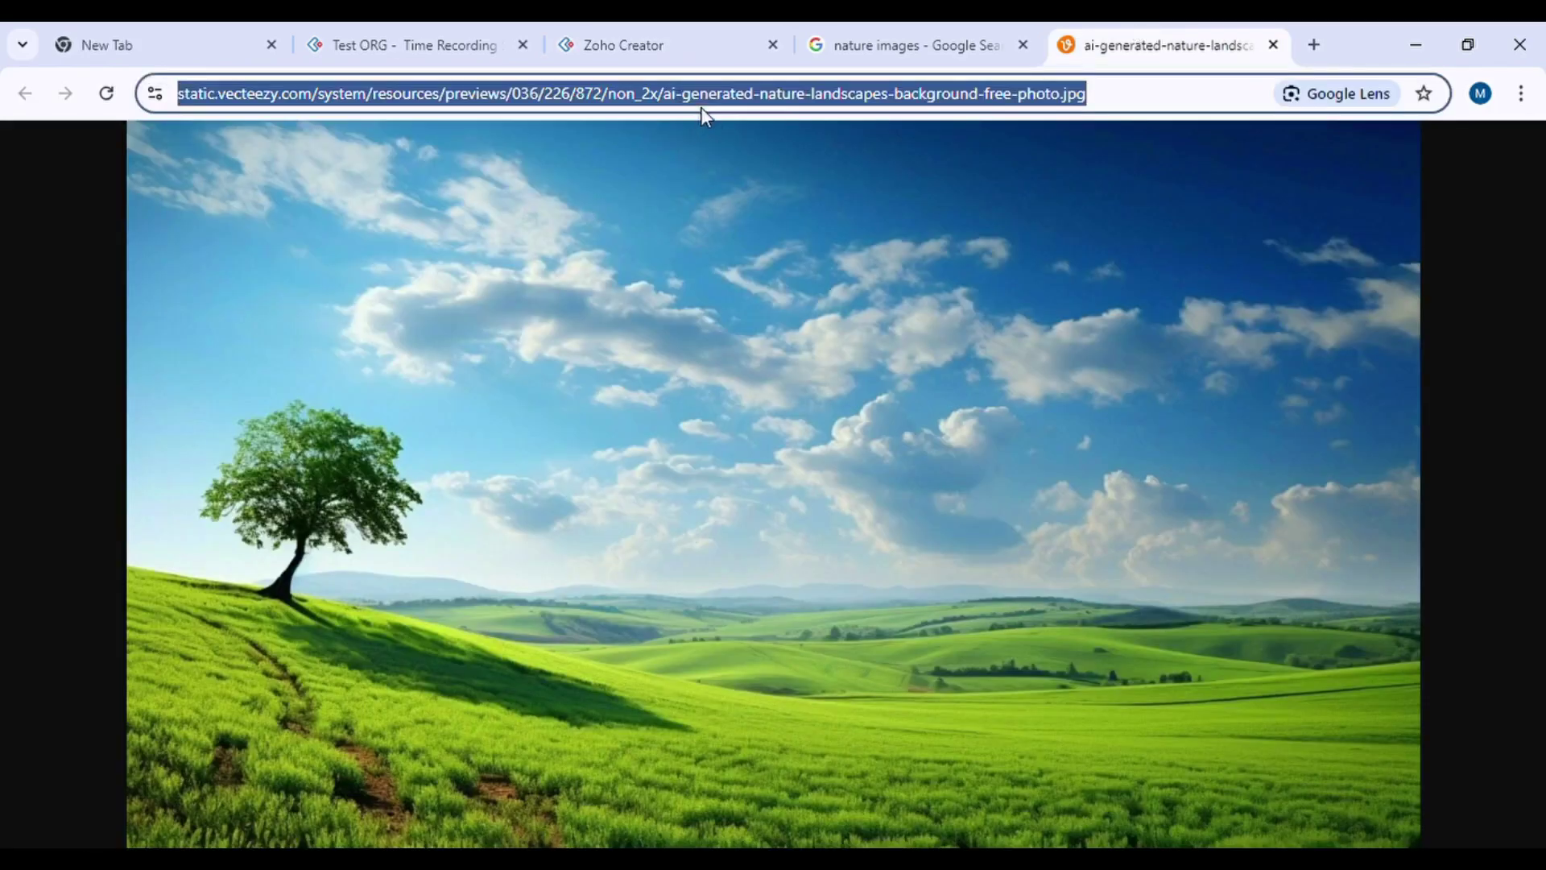
{"action": "left_click", "coordinate": [623, 44]}
{"action": "left_click", "coordinate": [578, 364]}
{"action": "type", "text": "\"\");"}
{"action": "type", "text": "https://static.vecteezy.com/system/resources/previews/036/226/872/non_2x/ai-generated-nature-landscapes-background-free-photo.jpg"}
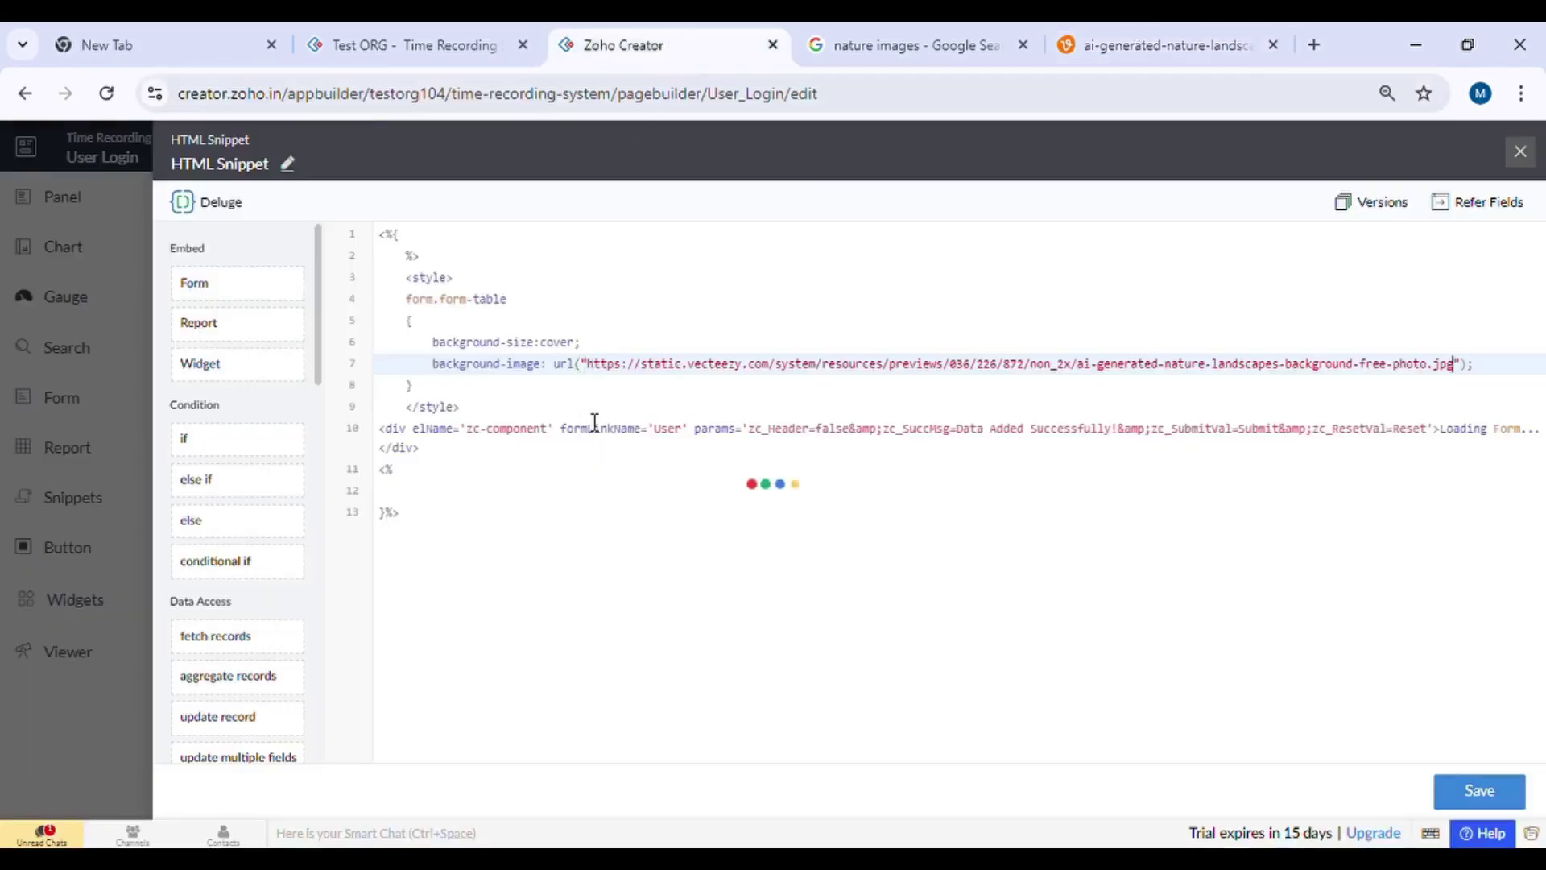
{"action": "left_click", "coordinate": [417, 45]}
{"action": "key", "text": "ctrl+Tab"}
{"action": "left_click", "coordinate": [450, 37]}
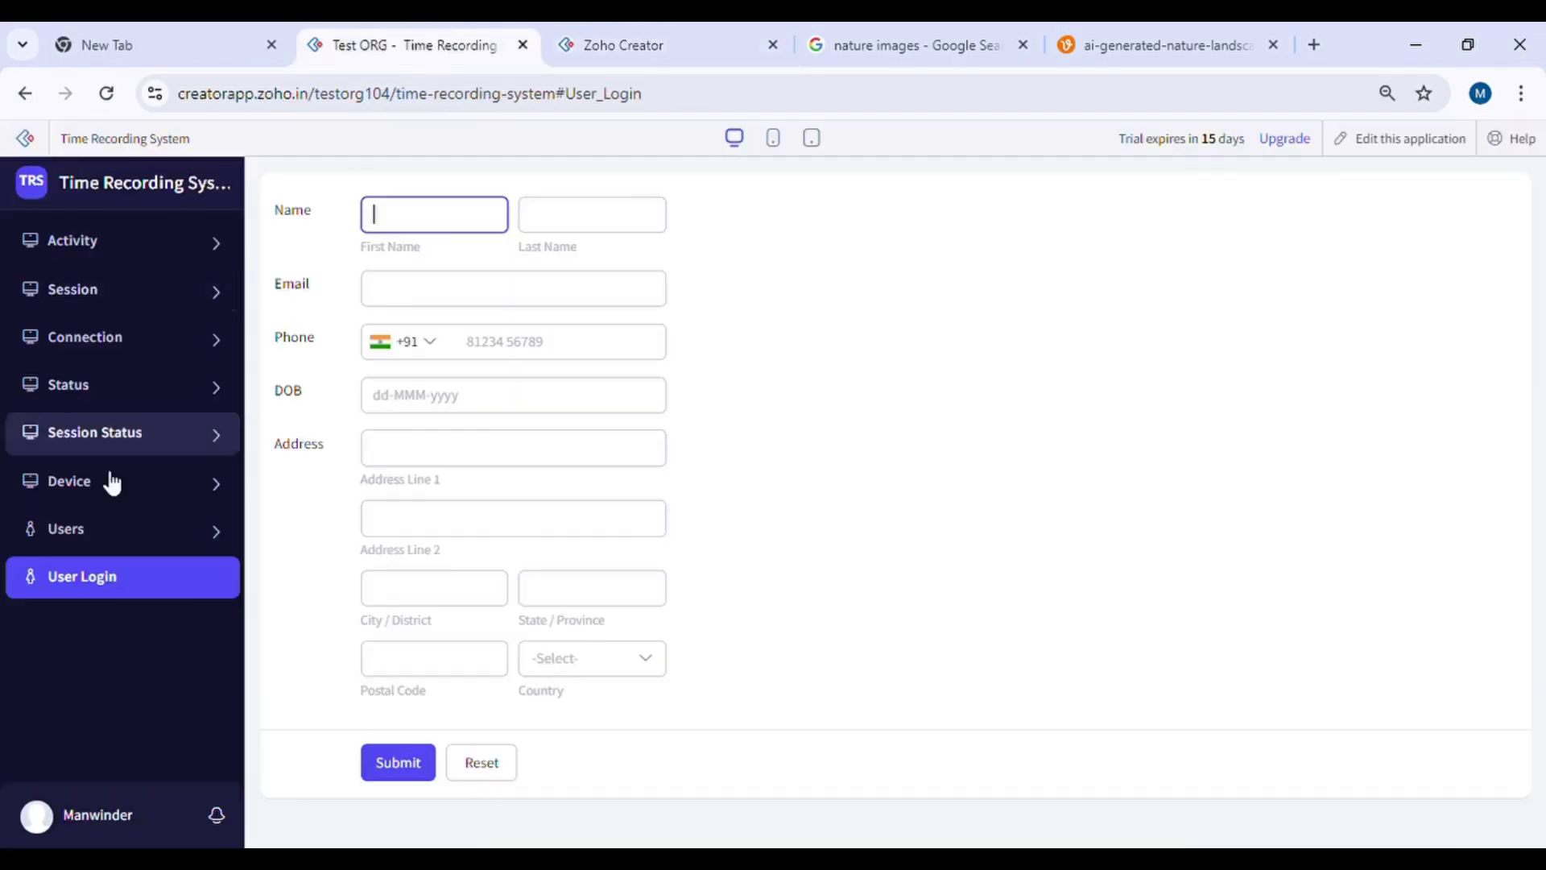
{"action": "left_click", "coordinate": [74, 591]}
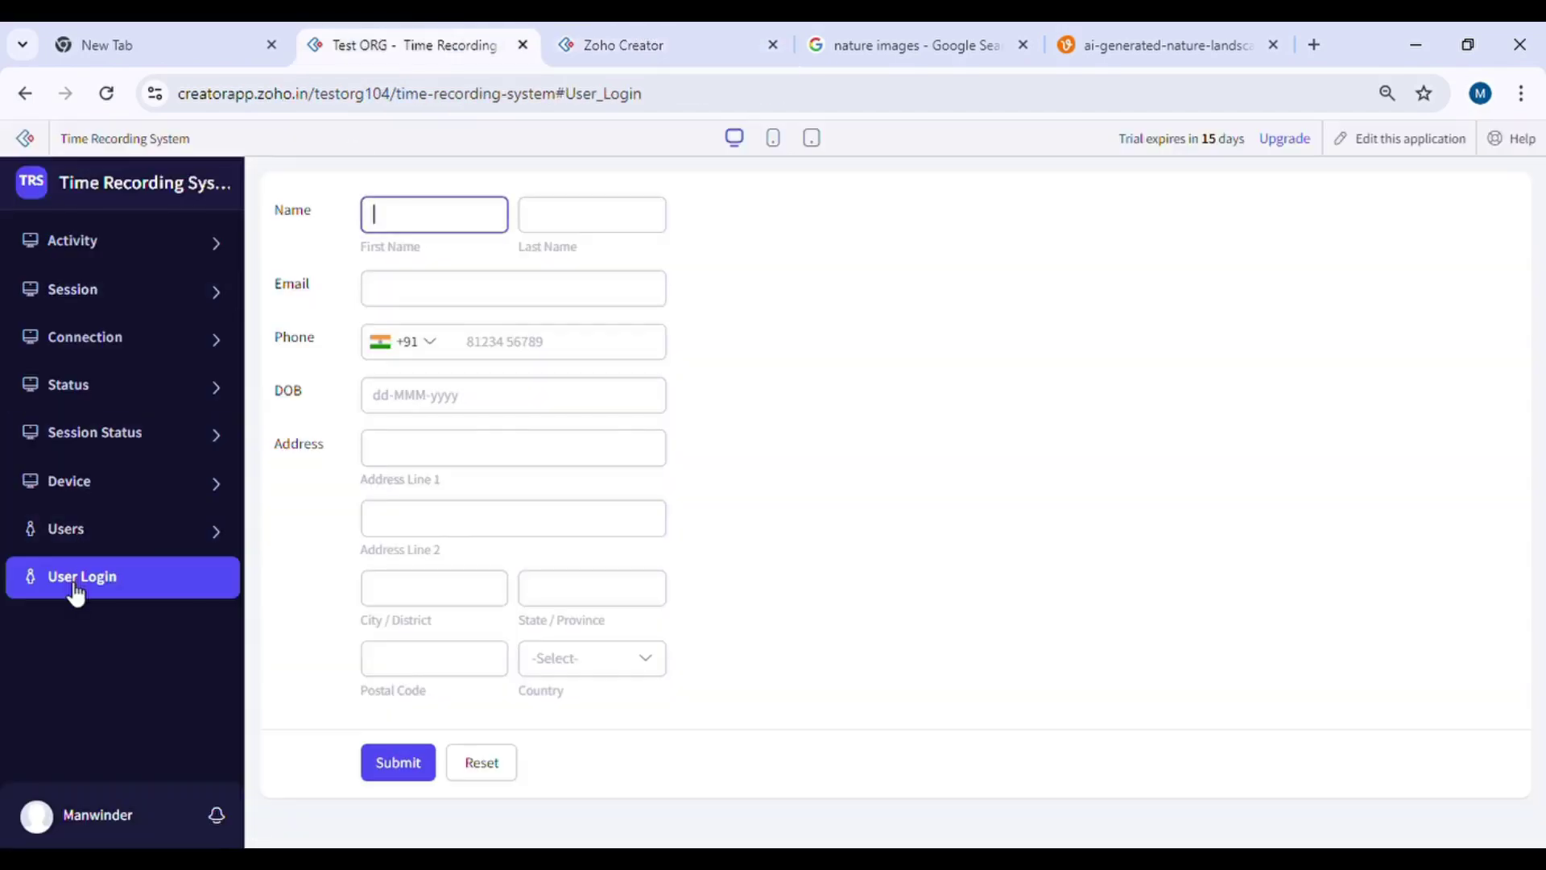
{"action": "left_click", "coordinate": [102, 601]}
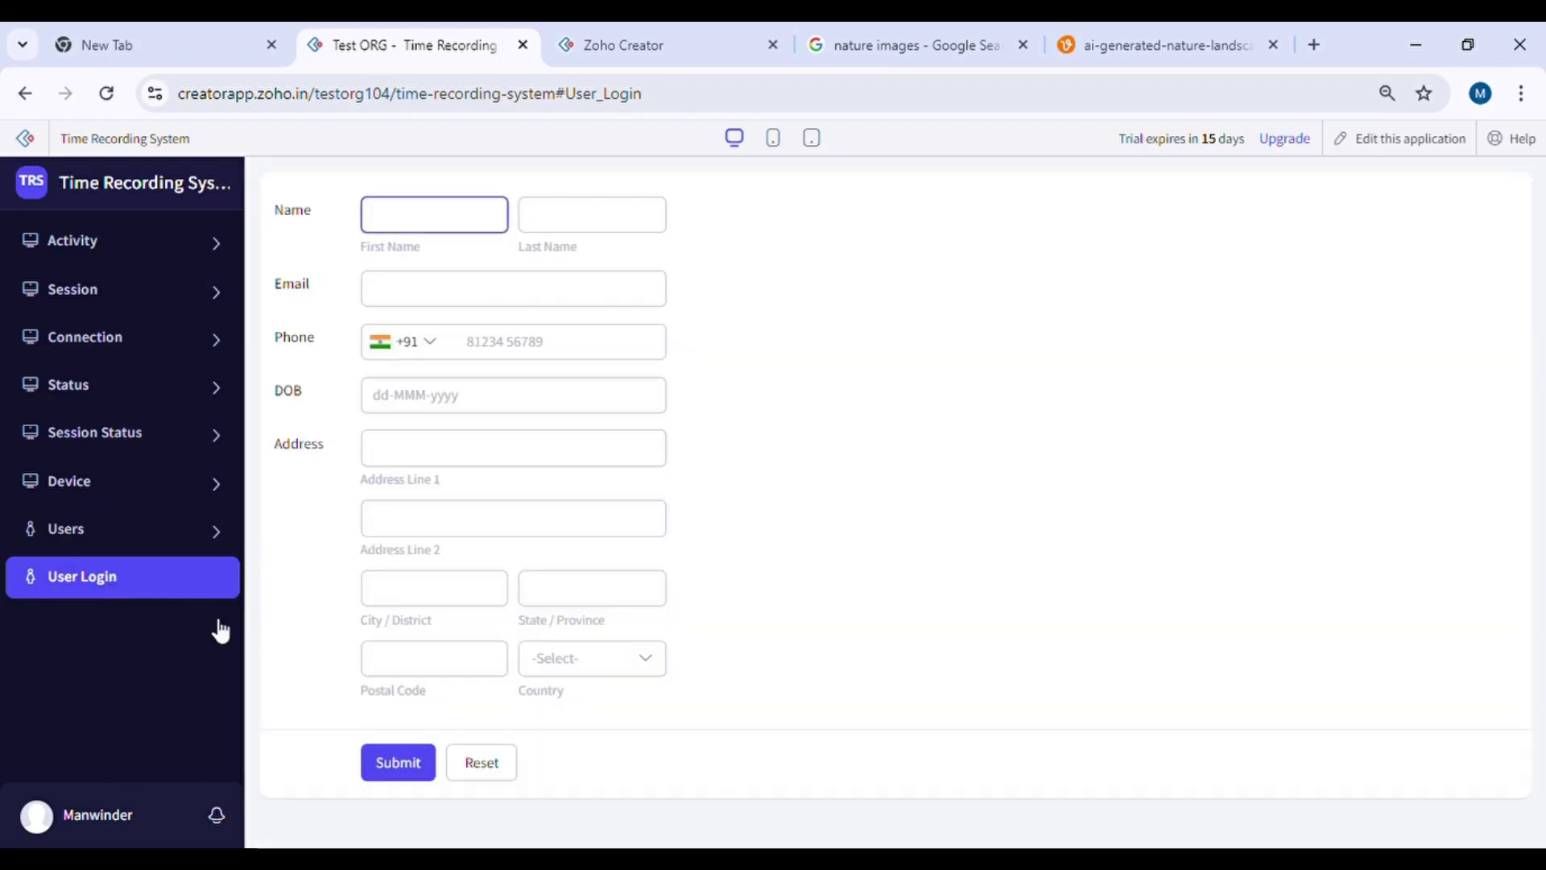
Add !important to the background-size rule.
{"action": "left_click", "coordinate": [623, 45]}
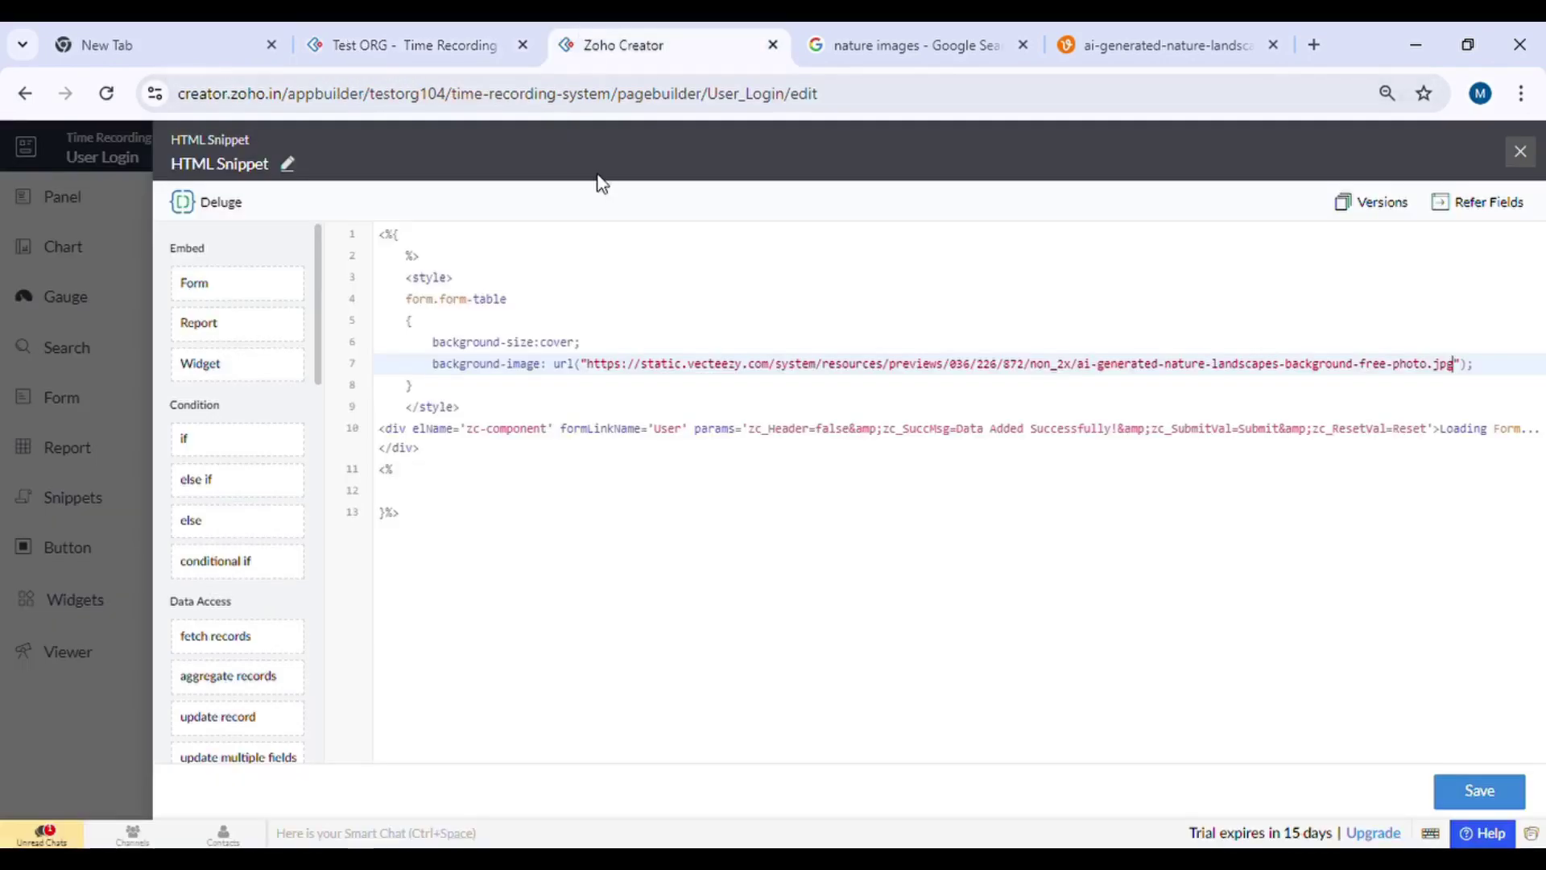
{"action": "left_click", "coordinate": [580, 343]}
{"action": "type", "text": "!impor"}
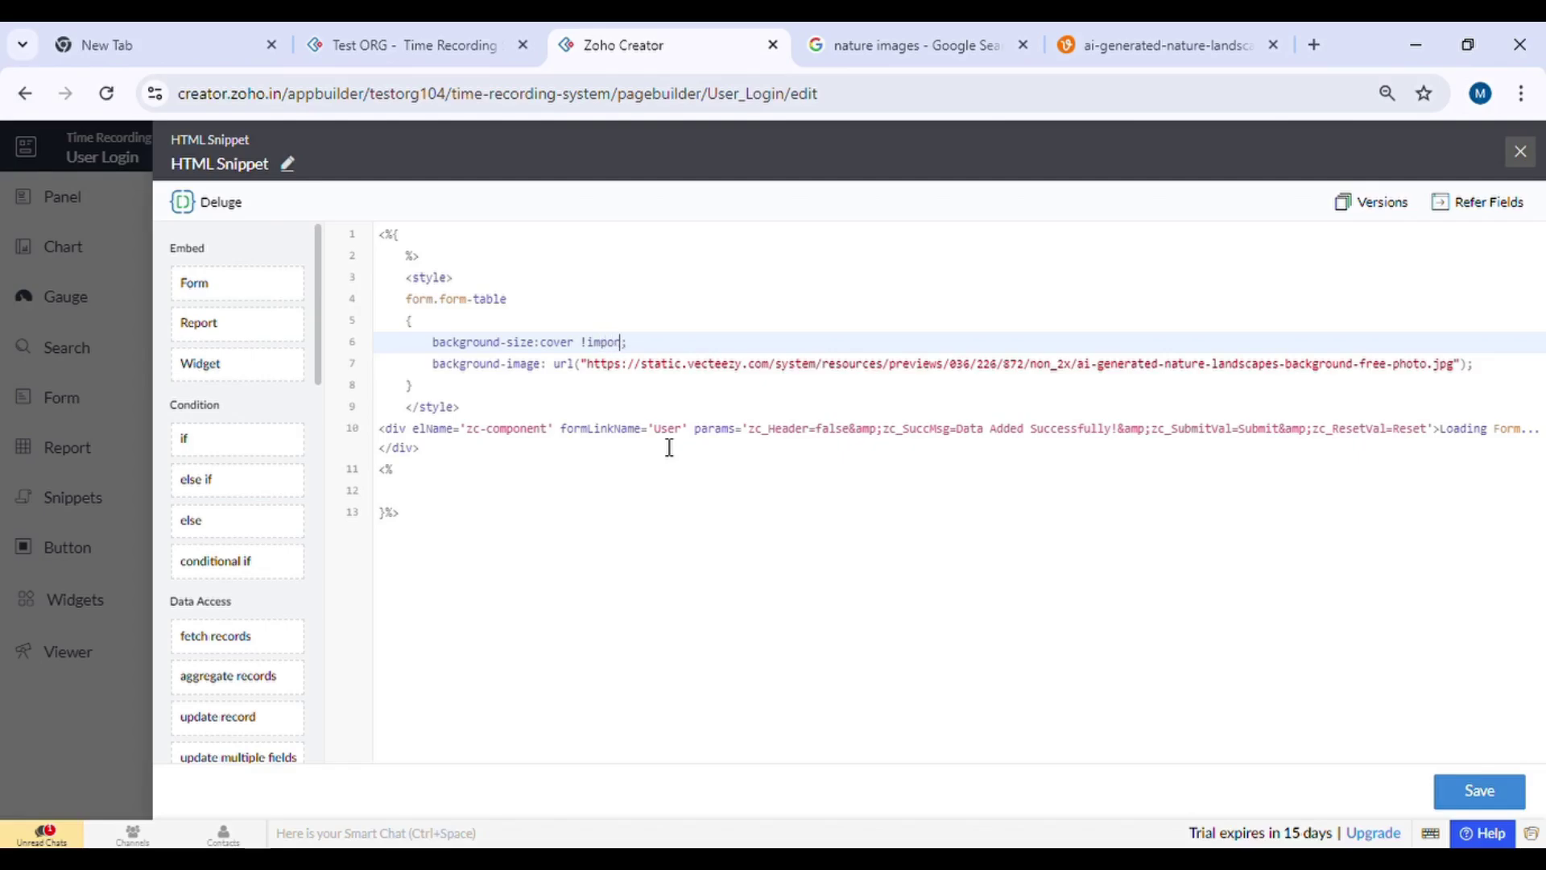
{"action": "type", "text": "tant"}
{"action": "key", "text": "ctrl+shift+Left"}
{"action": "key", "text": "ctrl+c"}
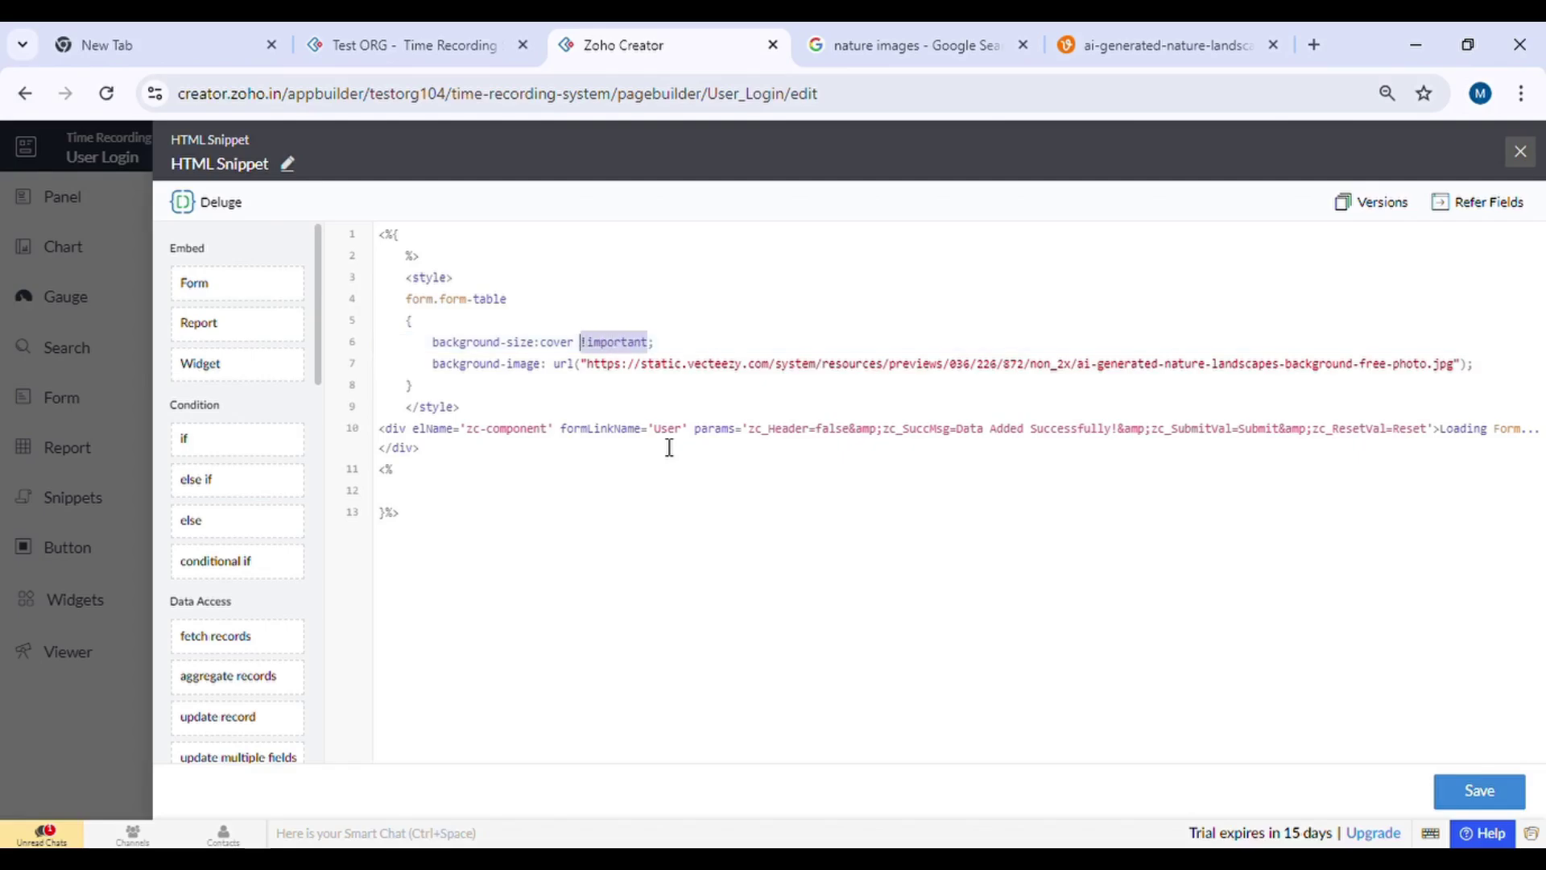
Add !important to the background-image rule and save the snippet.
{"action": "left_click", "coordinate": [1466, 365]}
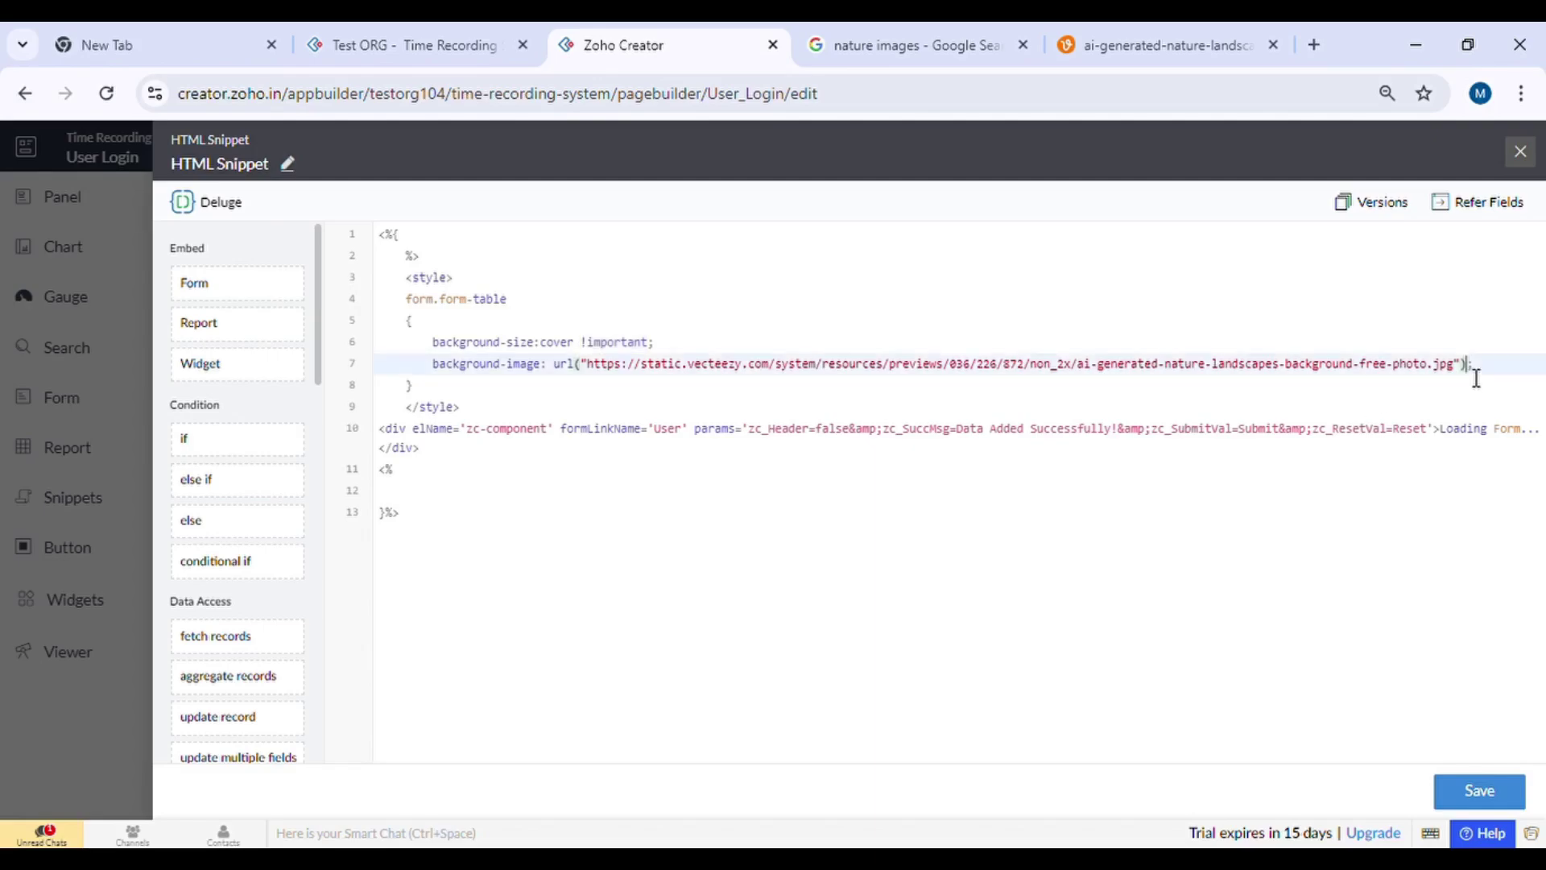
{"action": "key", "text": "ctrl+v"}
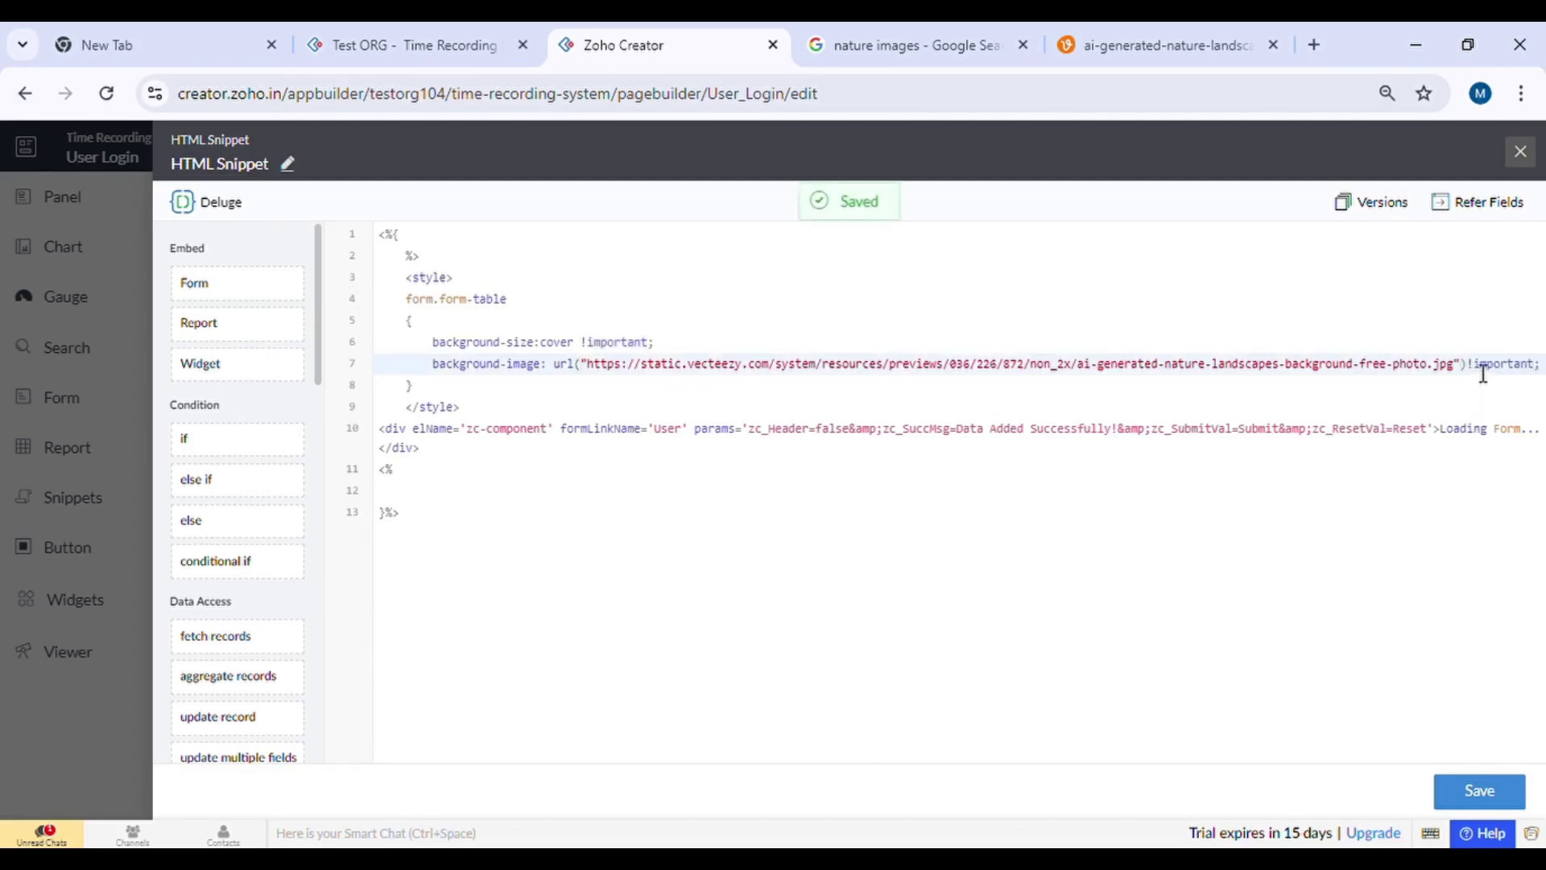
{"action": "left_click", "coordinate": [1481, 366]}
{"action": "key", "text": "Return"}
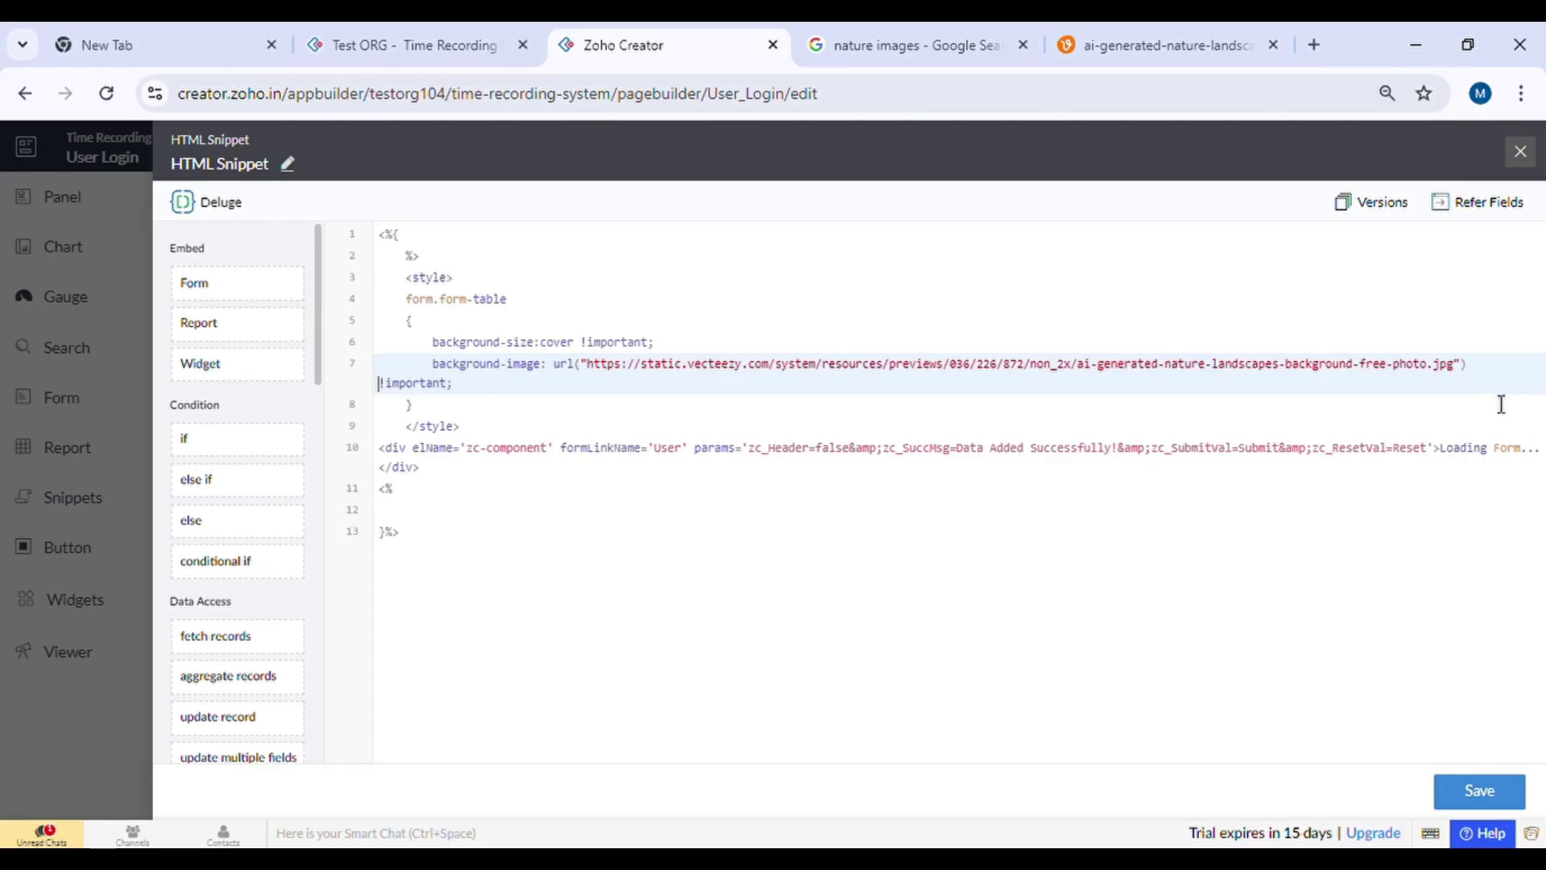
{"action": "left_click", "coordinate": [455, 37]}
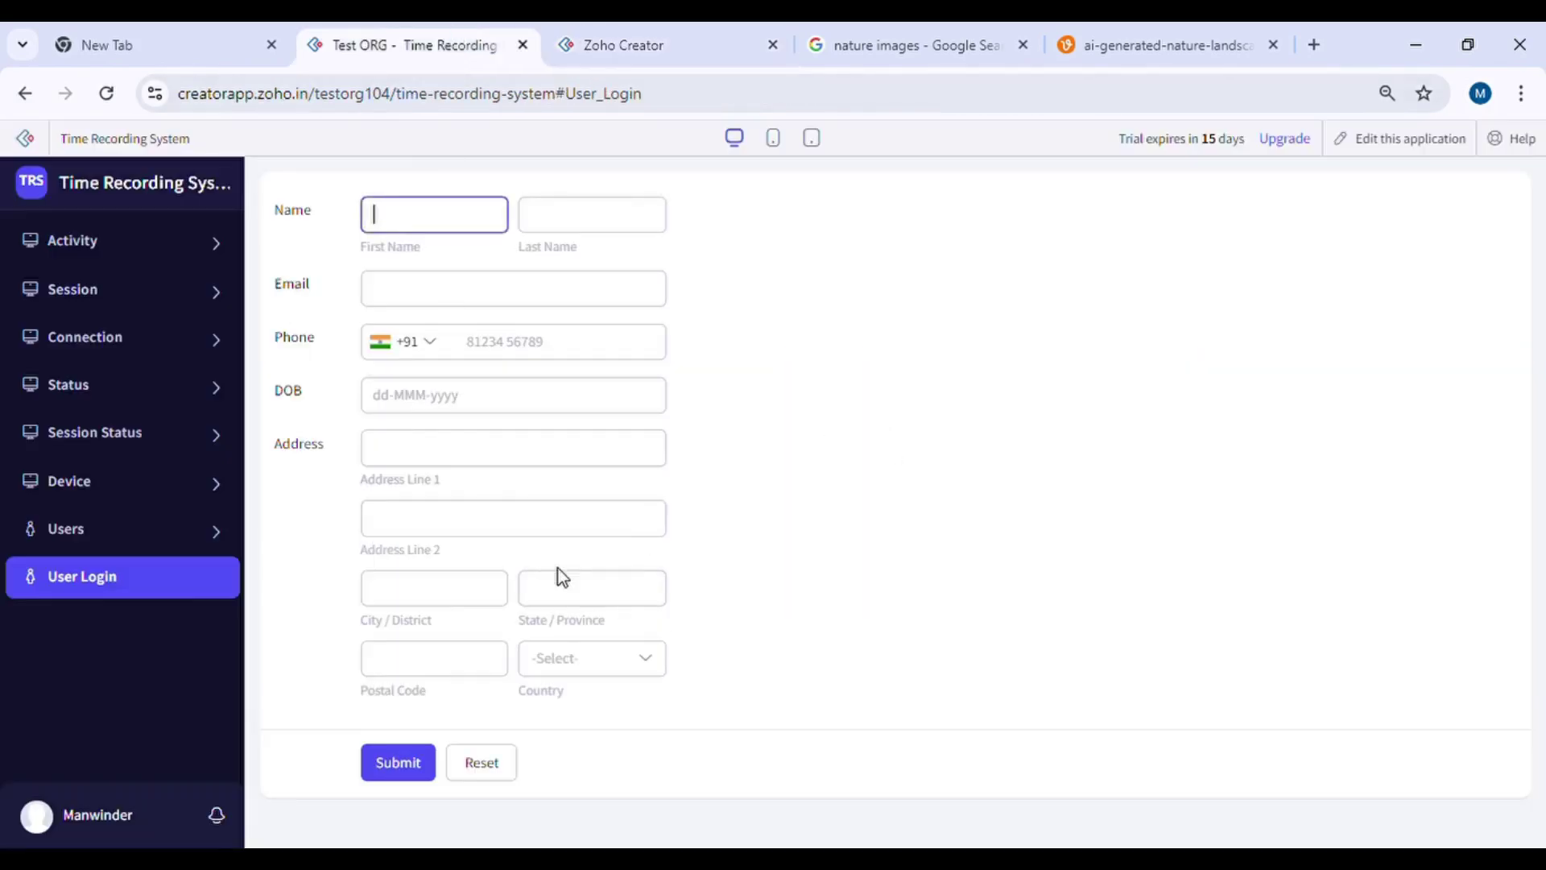
Reload the User Login page to check the nature landscape form background.
{"action": "key", "text": "F5"}
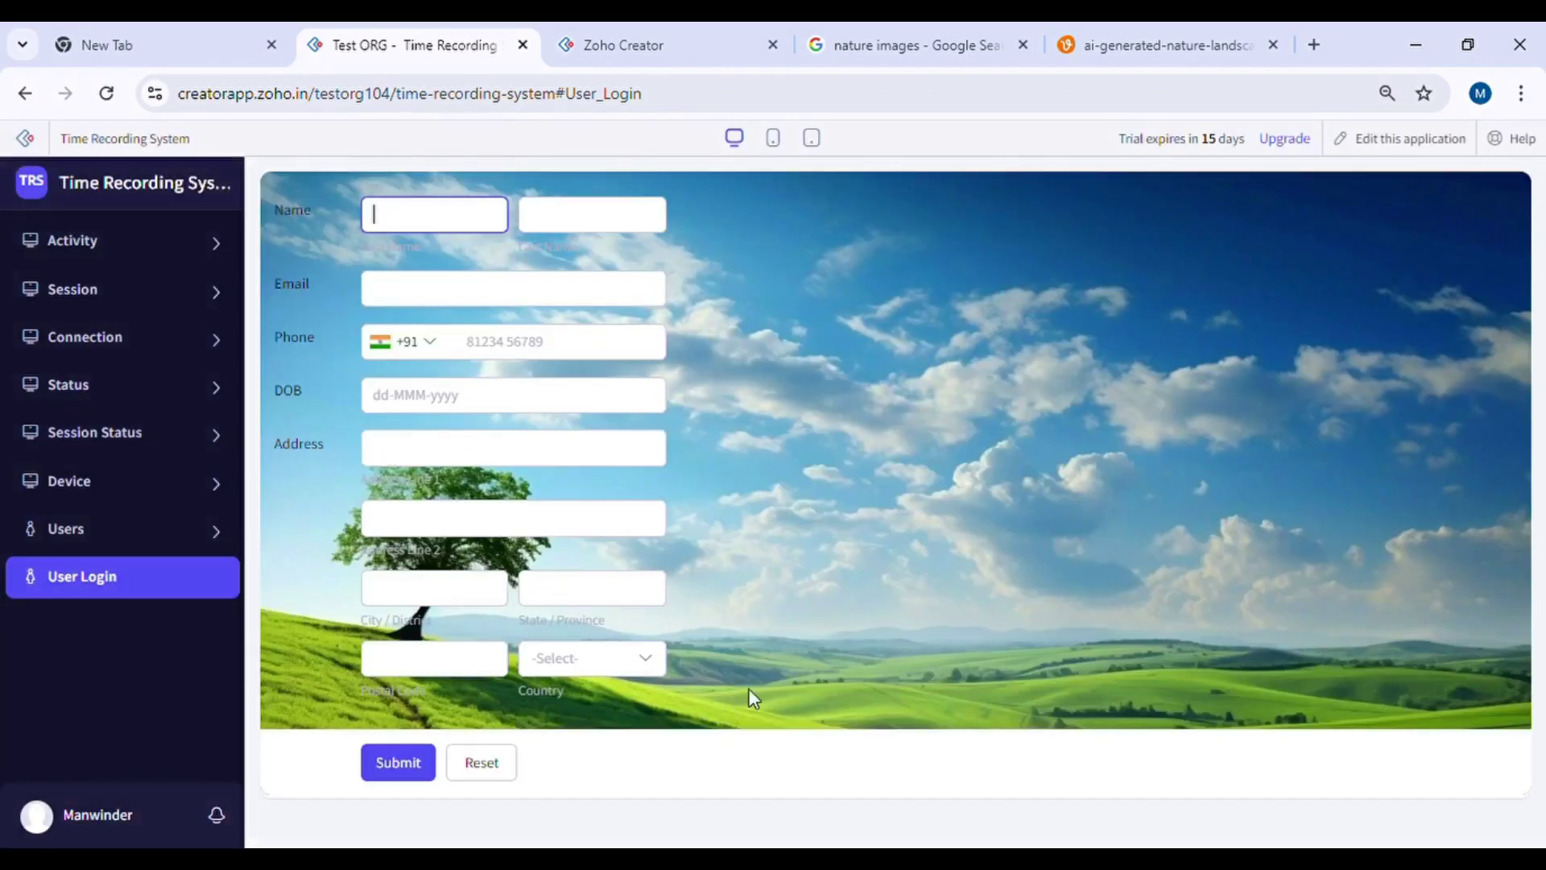
{"action": "left_click", "coordinate": [287, 745]}
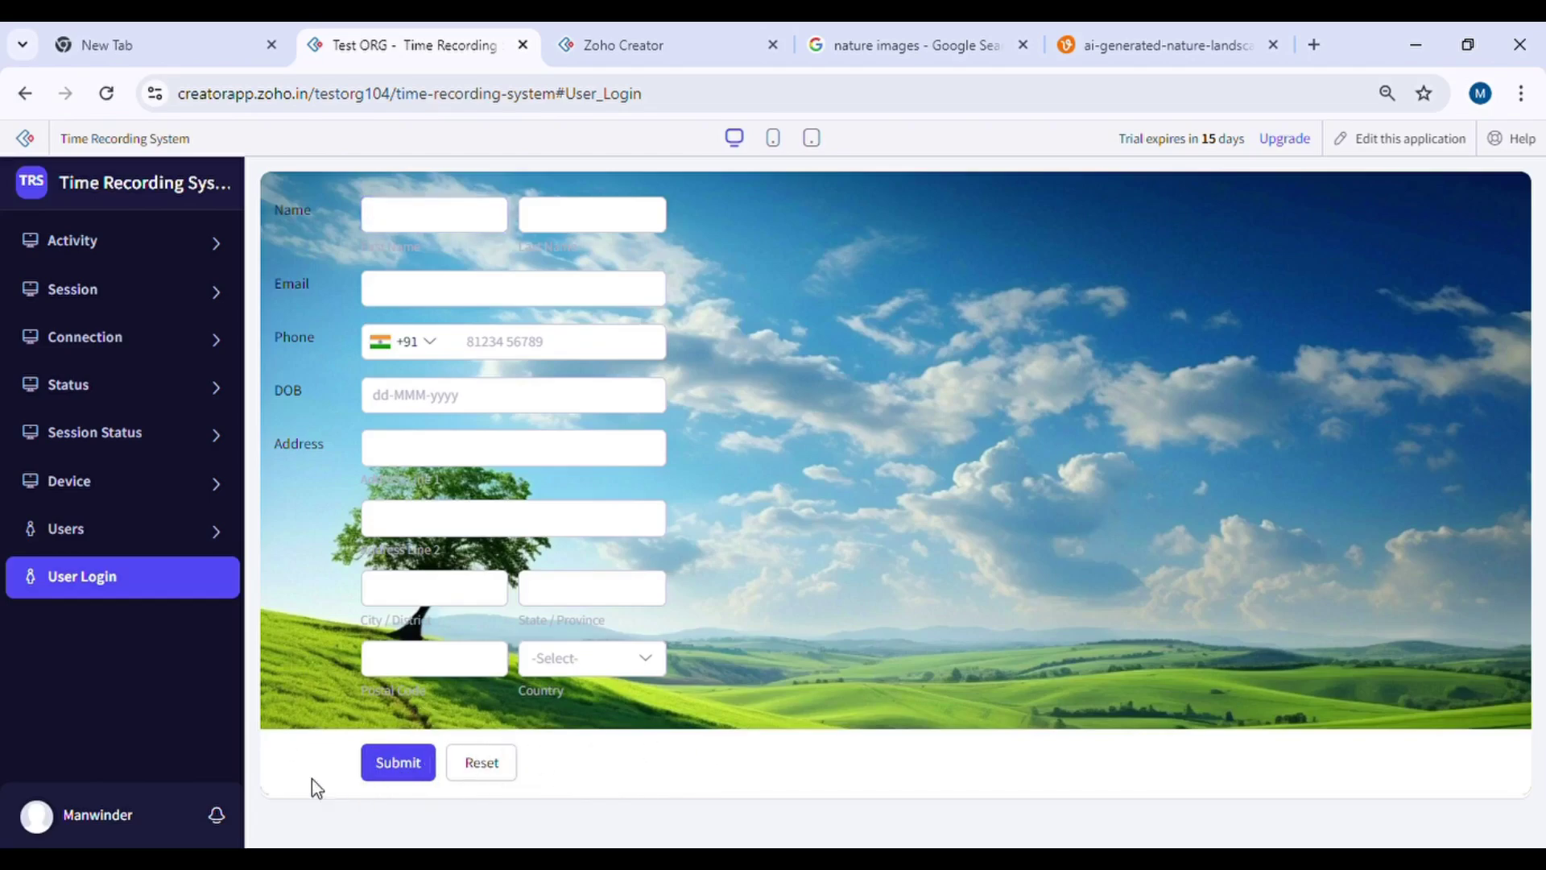
Add a form.form-table .zc-footer-wrapper rule with transparent background-color, then save.
{"action": "left_click", "coordinate": [624, 46]}
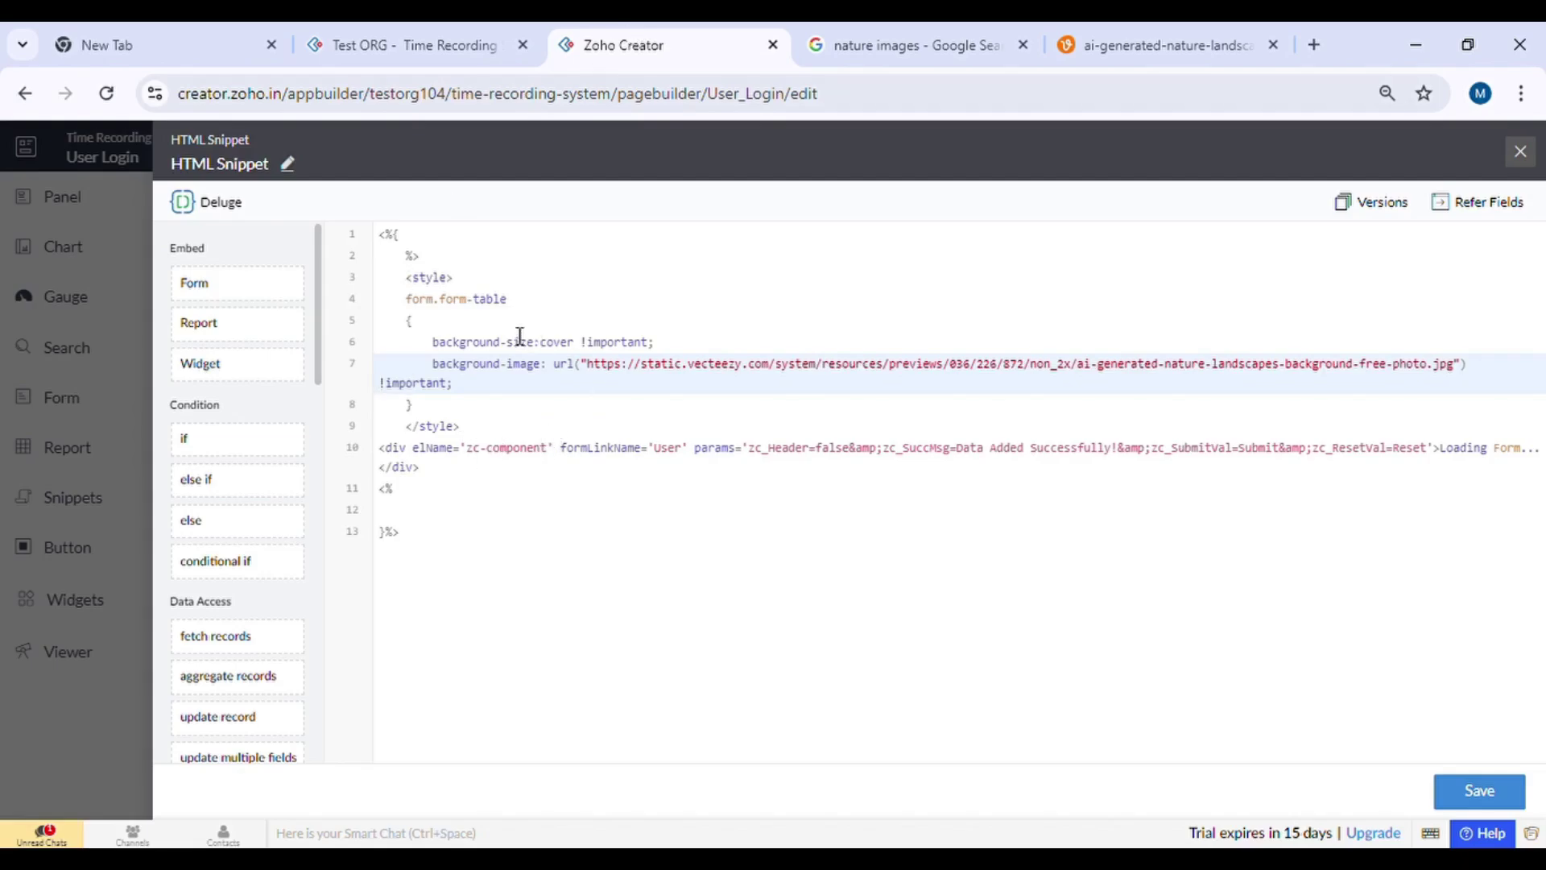
{"action": "left_click", "coordinate": [533, 286]}
{"action": "key", "text": "Return"}
{"action": "left_click_drag", "start_coordinate": [523, 321], "coordinate": [407, 321]}
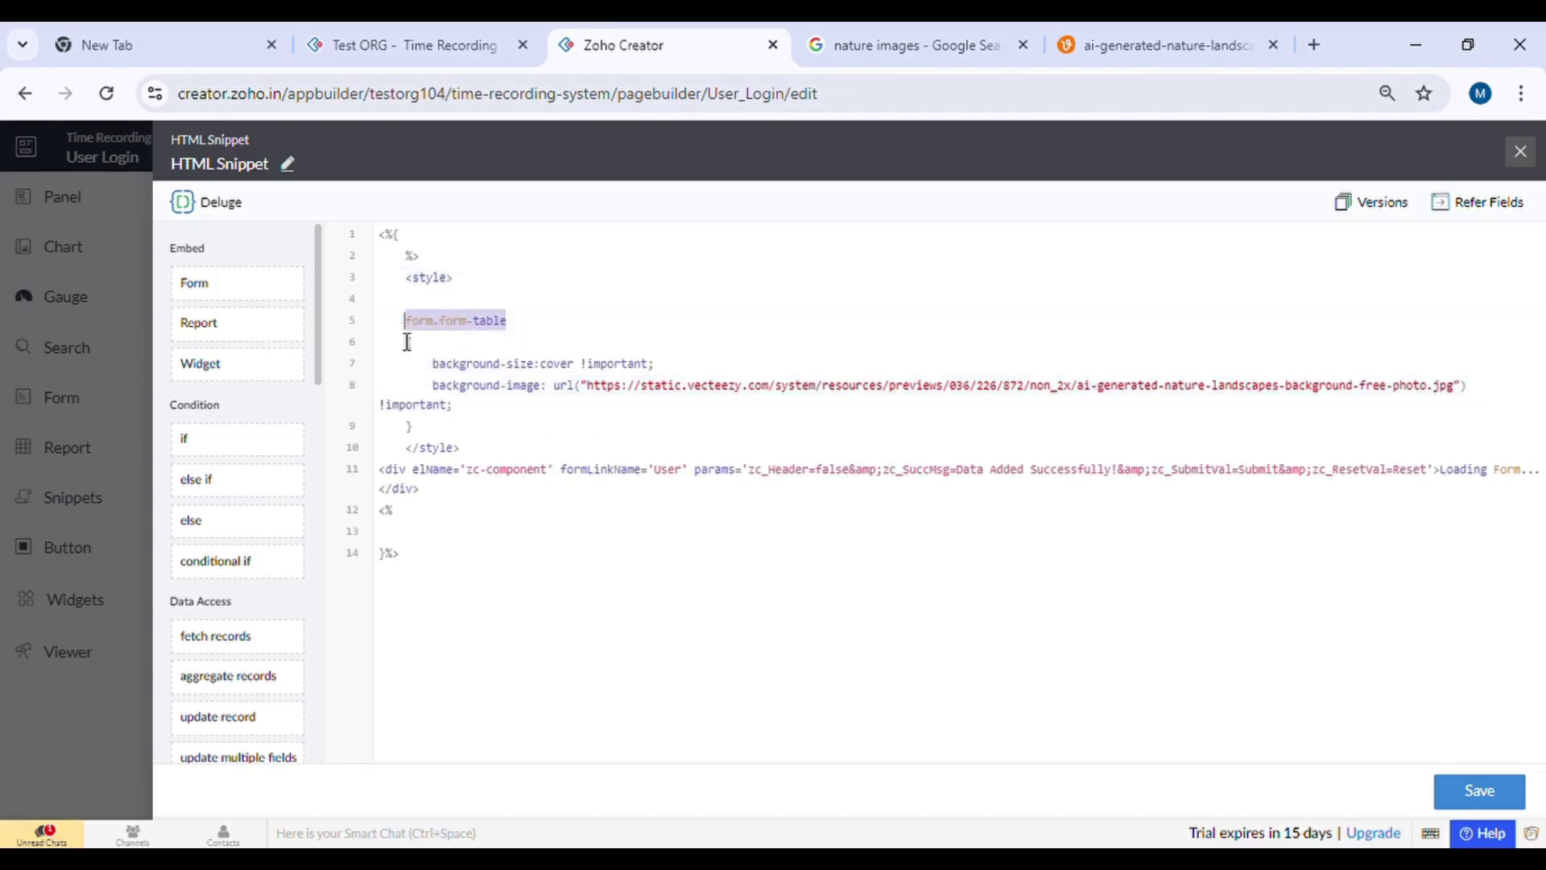
{"action": "key", "text": "ctrl+c"}
{"action": "left_click", "coordinate": [454, 300]}
{"action": "key", "text": "ctrl+v"}
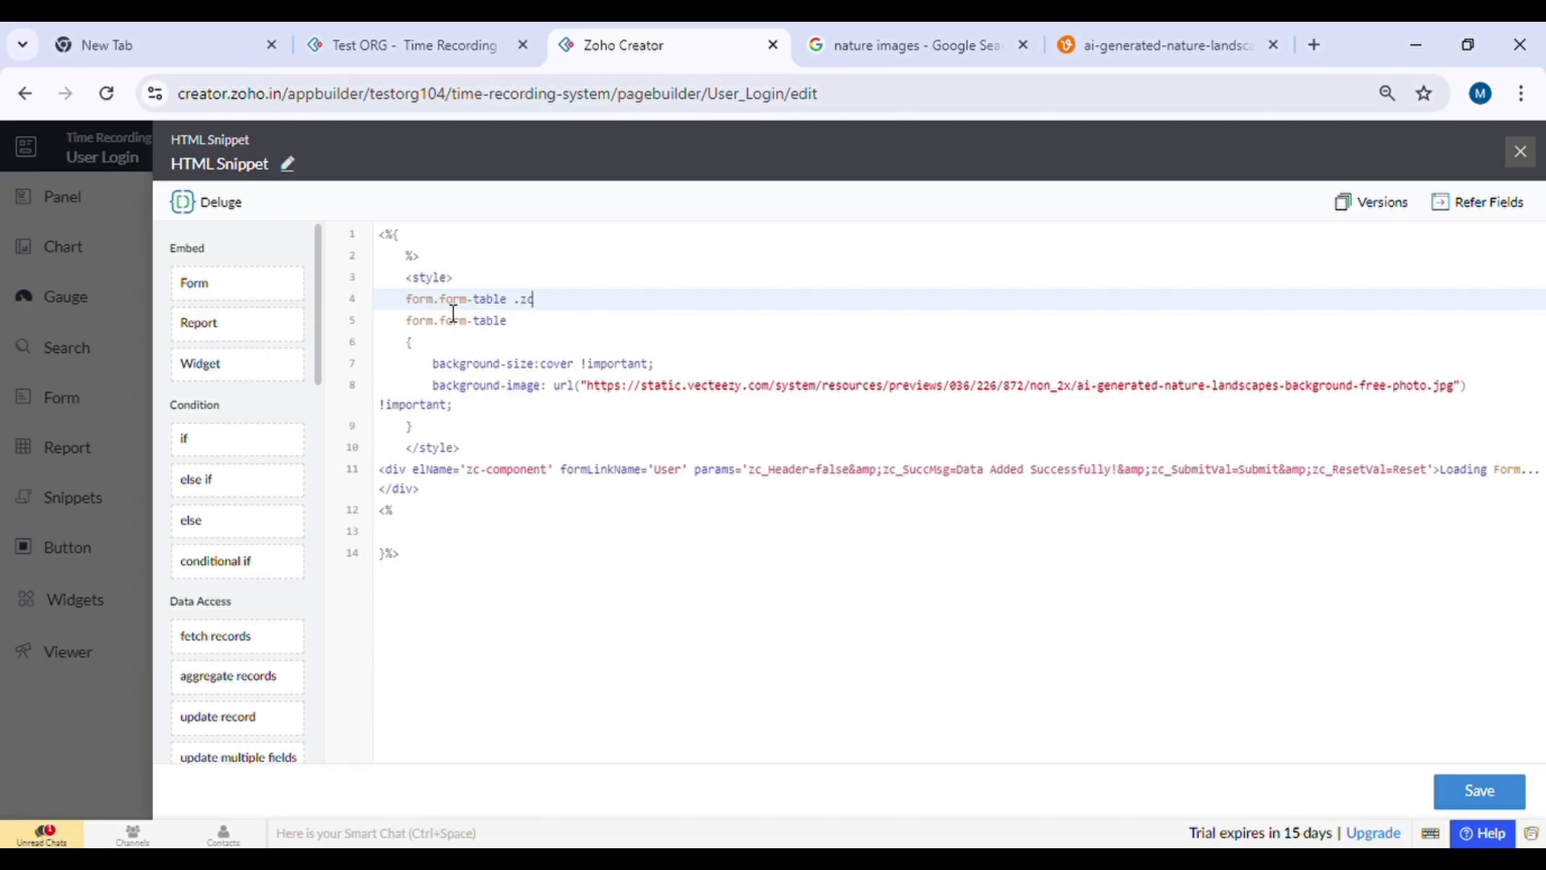
{"action": "type", "text": "-footer-wrapper"}
{"action": "key", "text": "Return"}
{"action": "type", "text": "{"}
{"action": "key", "text": "Return"}
{"action": "type", "text": "backg"}
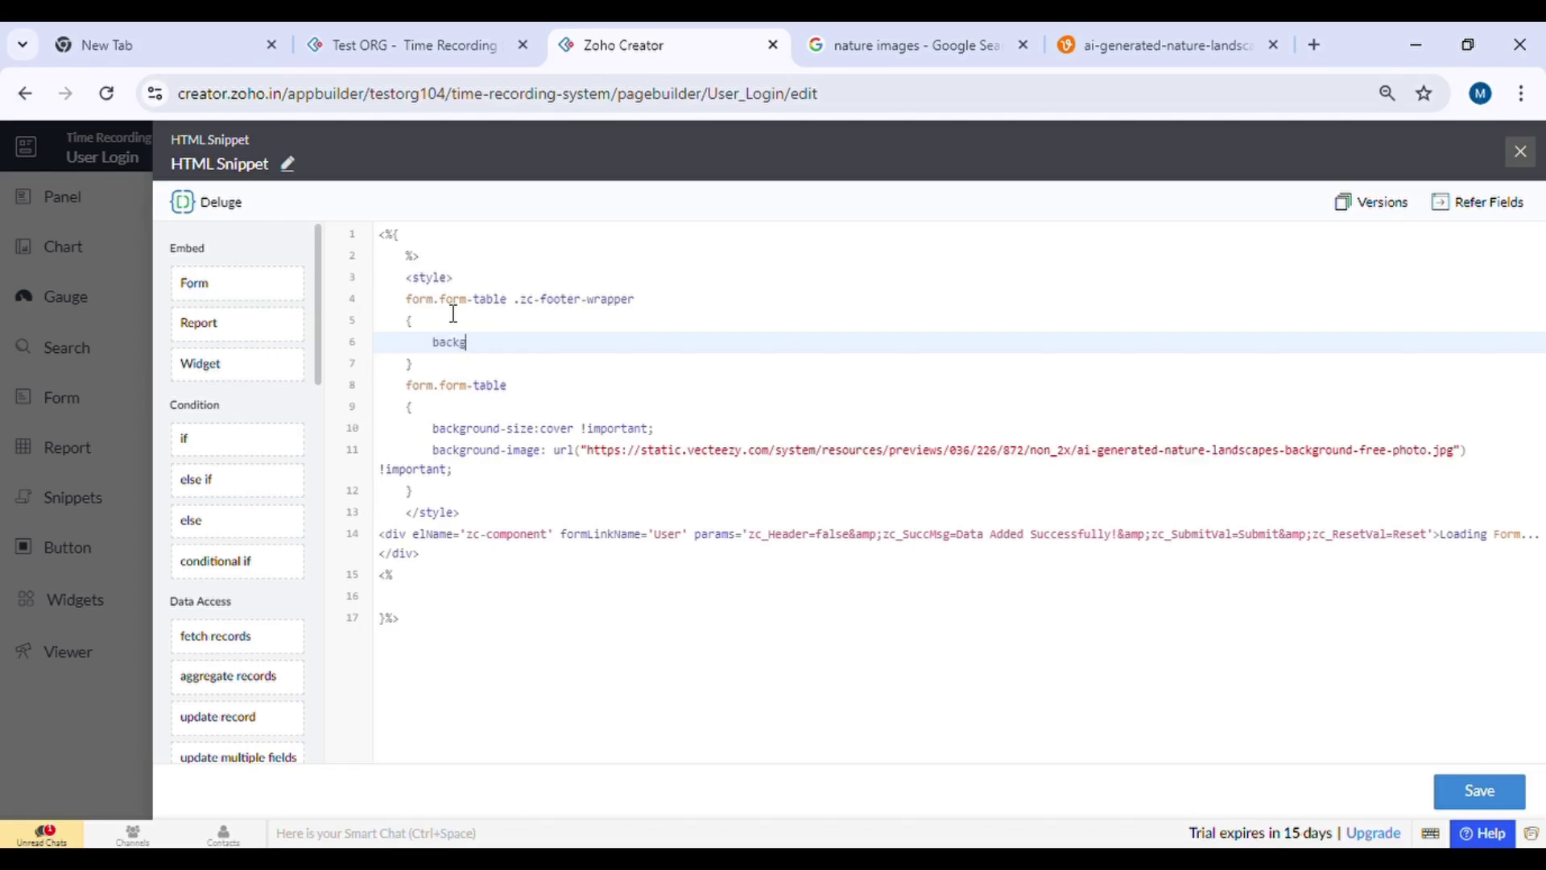
{"action": "type", "text": "round-color: tran"}
{"action": "type", "text": "sparent;"}
{"action": "key", "text": "ctrl+s"}
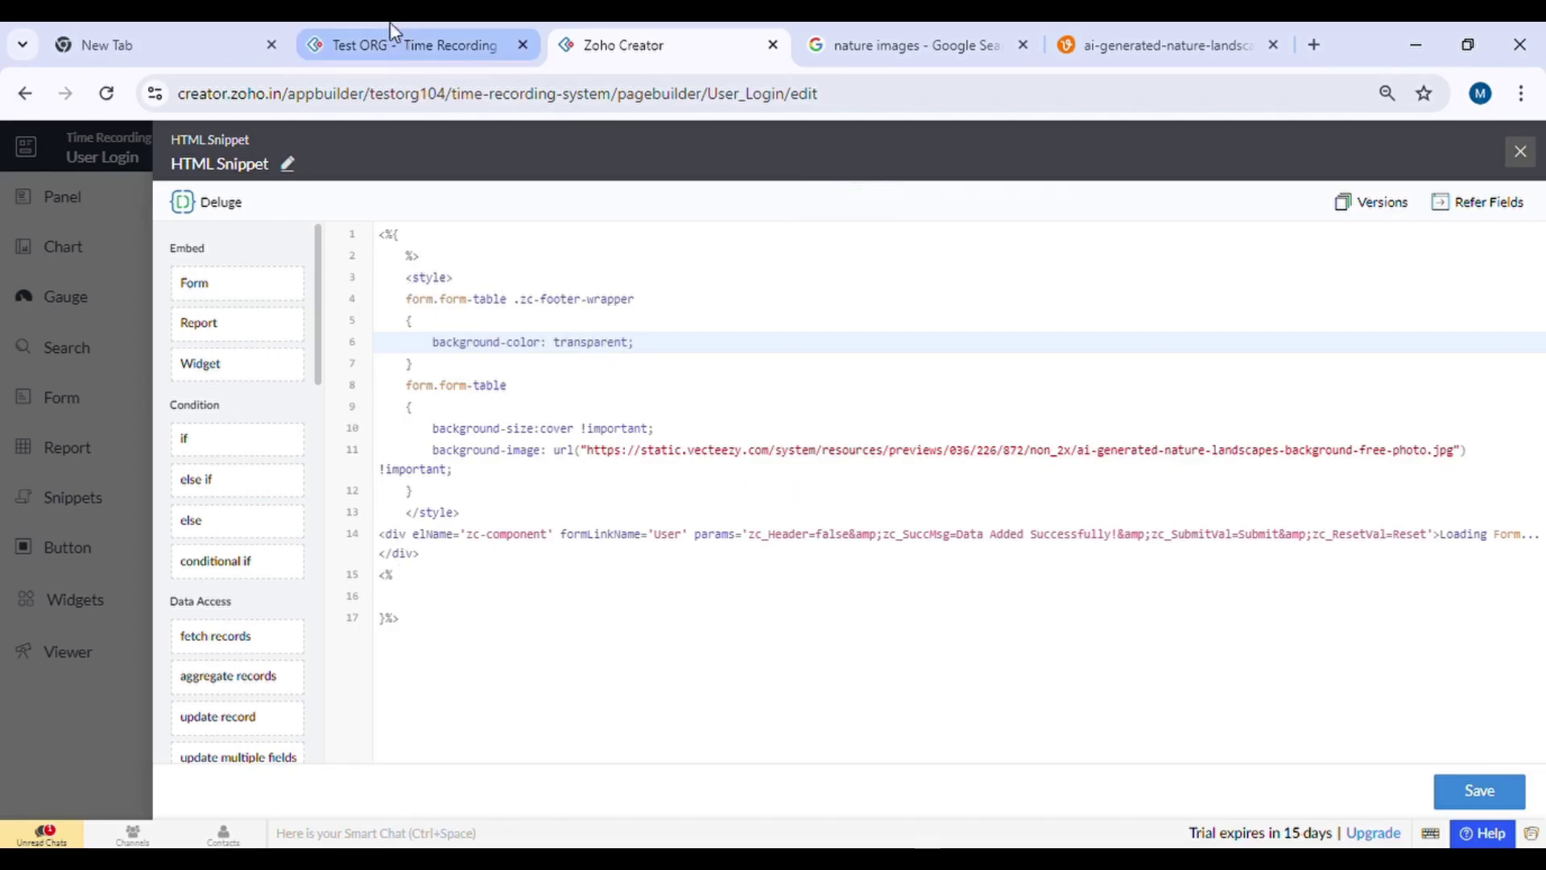
Reopen the live User Login page to confirm the background behind Submit and Reset.
{"action": "left_click", "coordinate": [398, 45]}
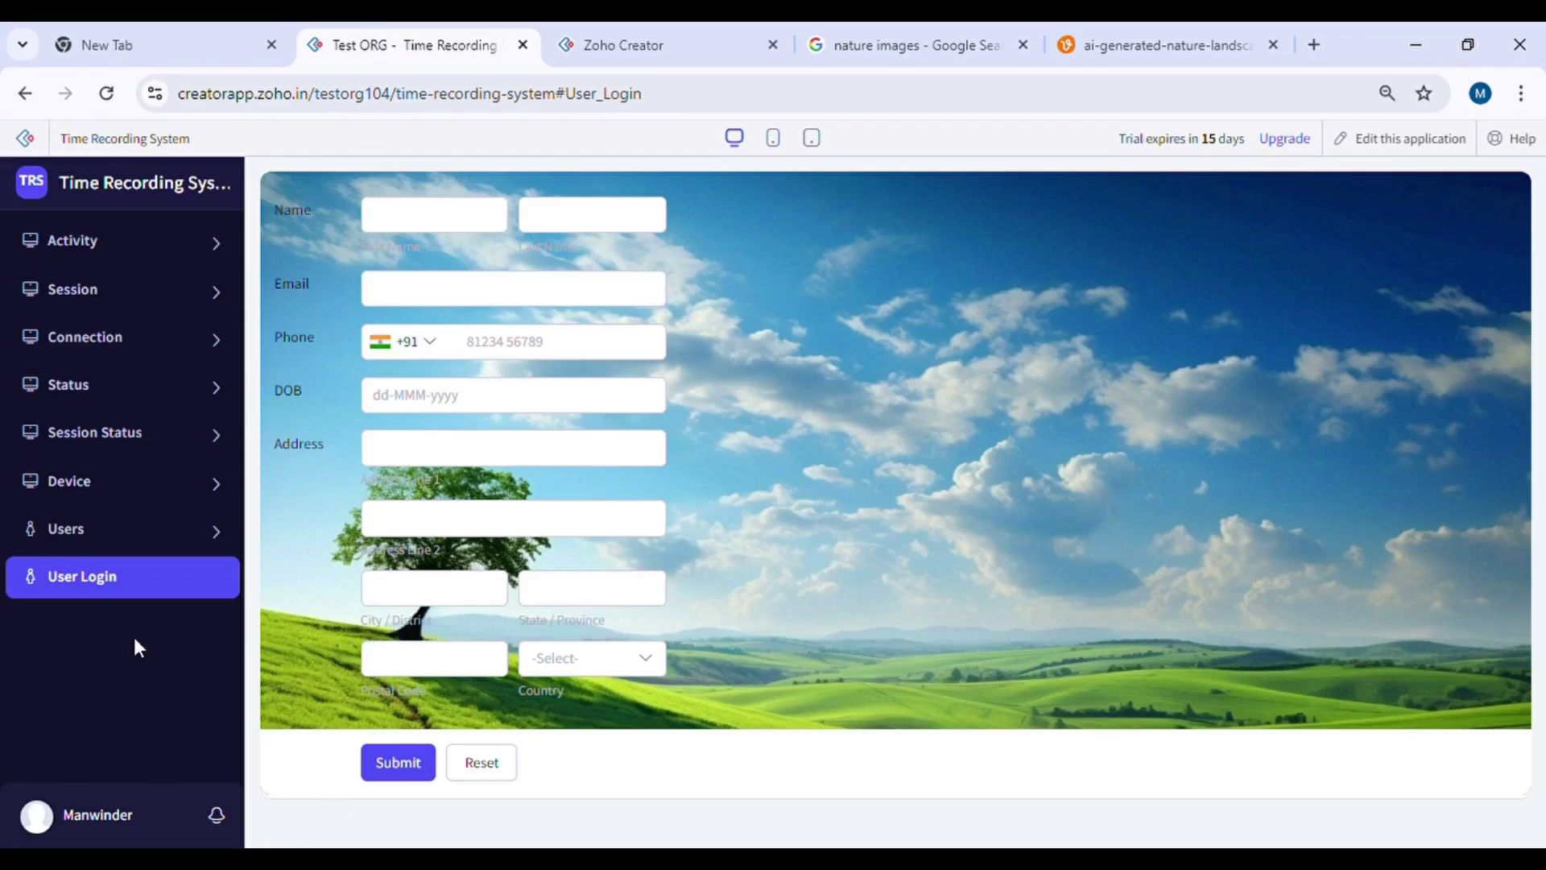
{"action": "left_click", "coordinate": [111, 589]}
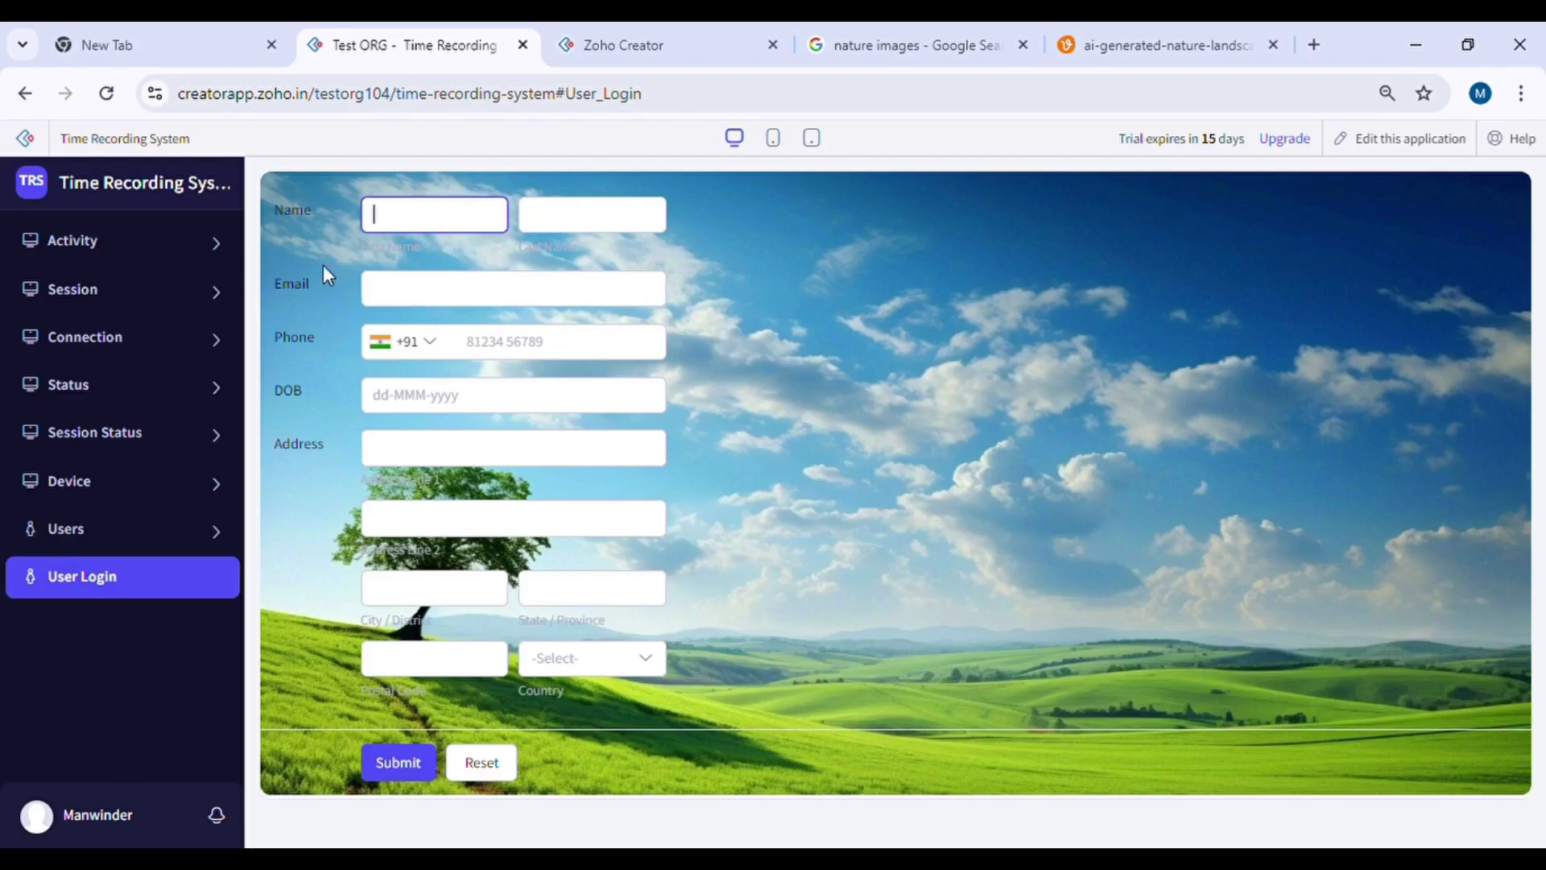
{"action": "left_click_drag", "start_coordinate": [272, 213], "coordinate": [311, 433]}
{"action": "left_click", "coordinate": [985, 516]}
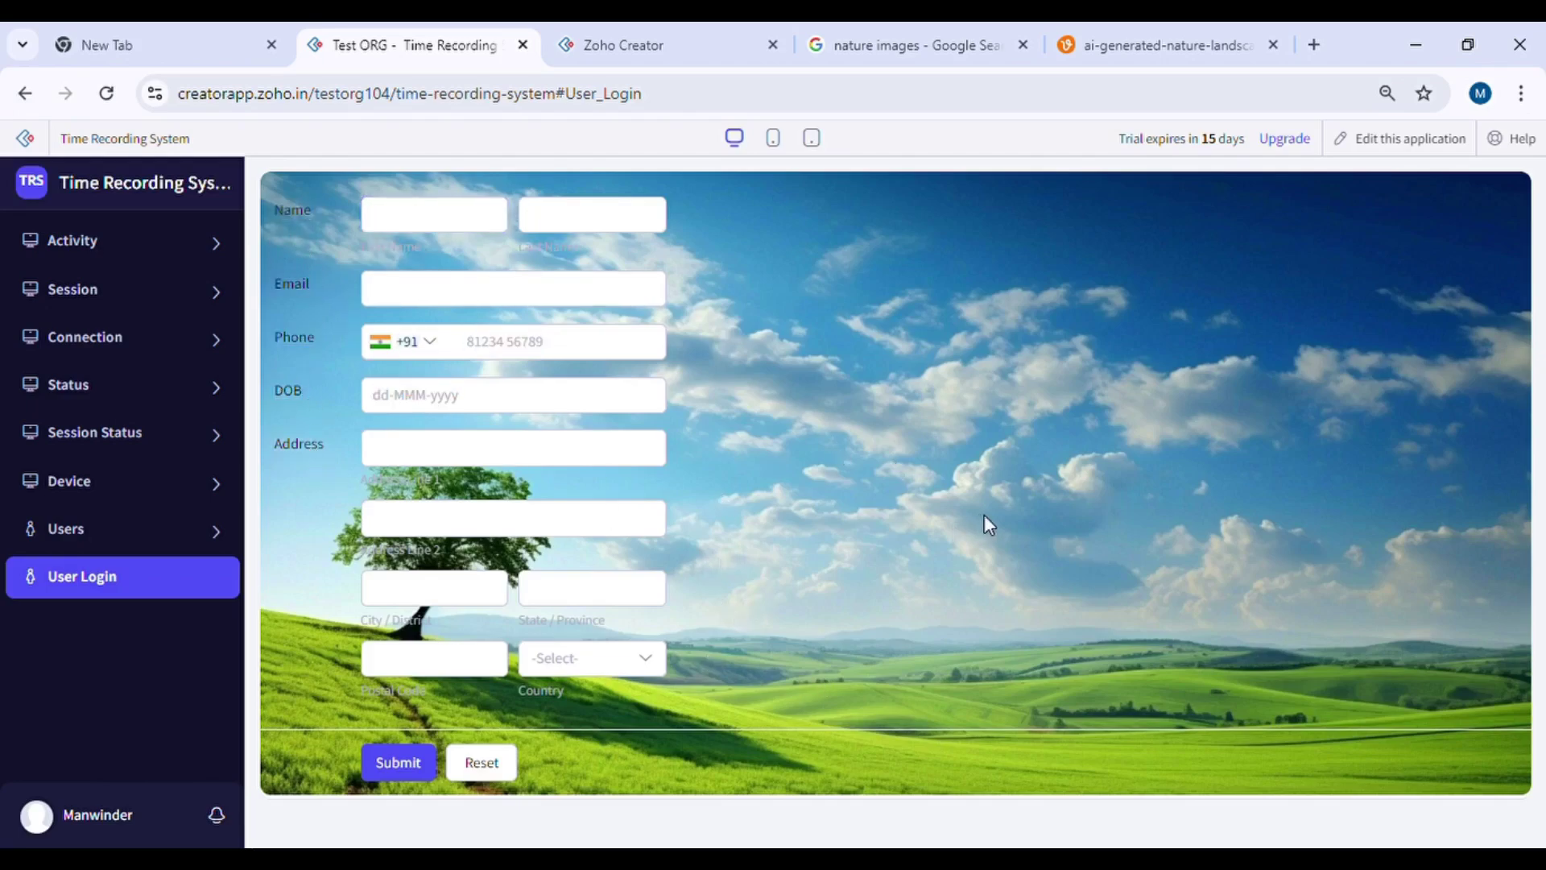